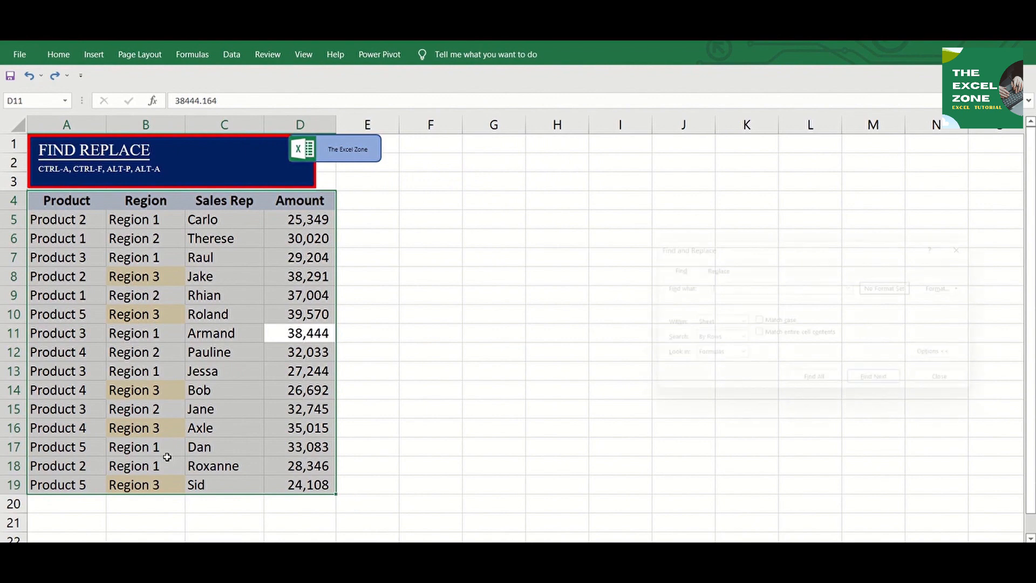
Step: Replace every occurrence of "Region 3" with "Region 6" in the selected sales table
key(ctrl+f)
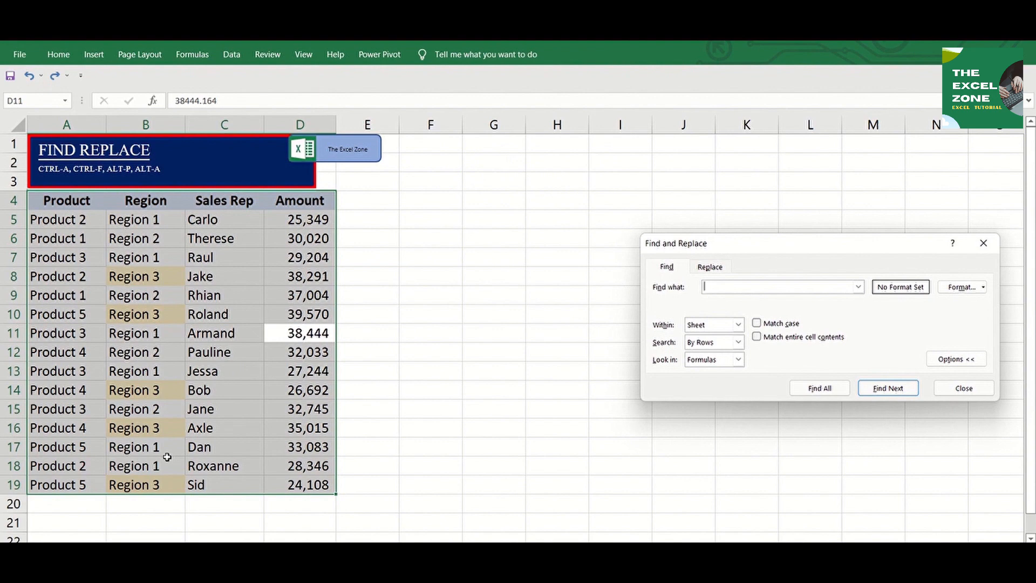
text(Region 3)
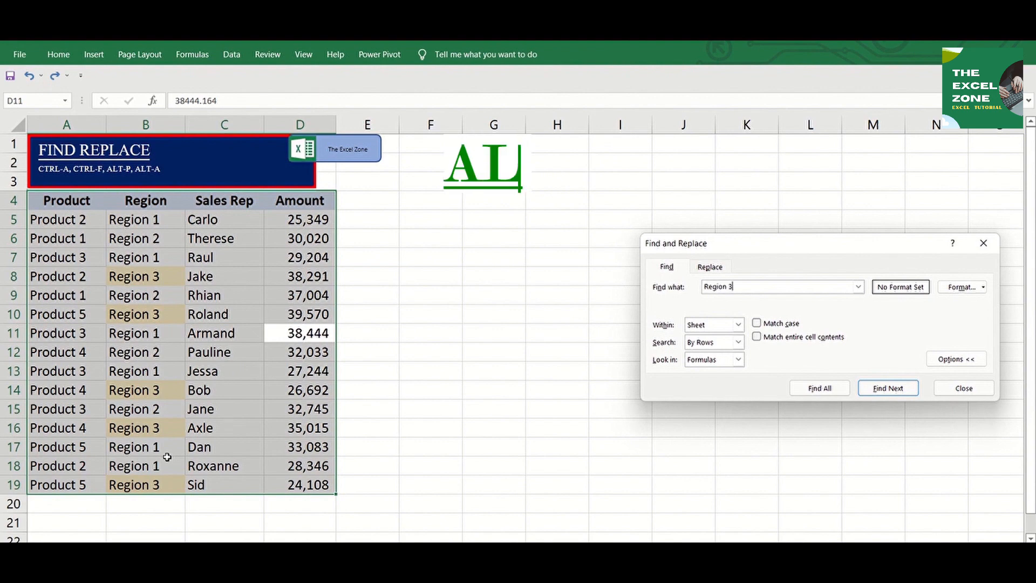
key(alt+p)
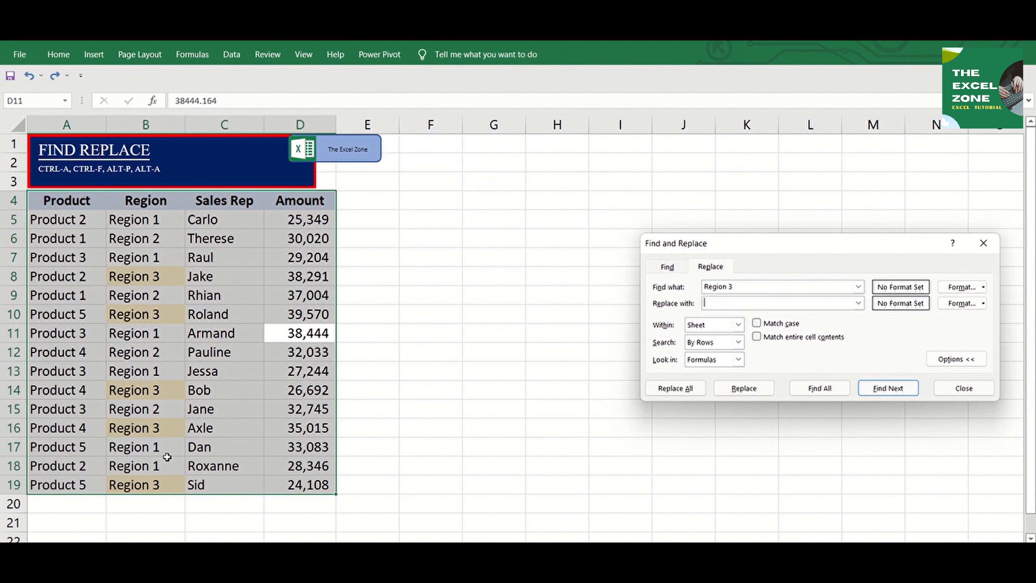
text(Region 6)
key(alt+a)
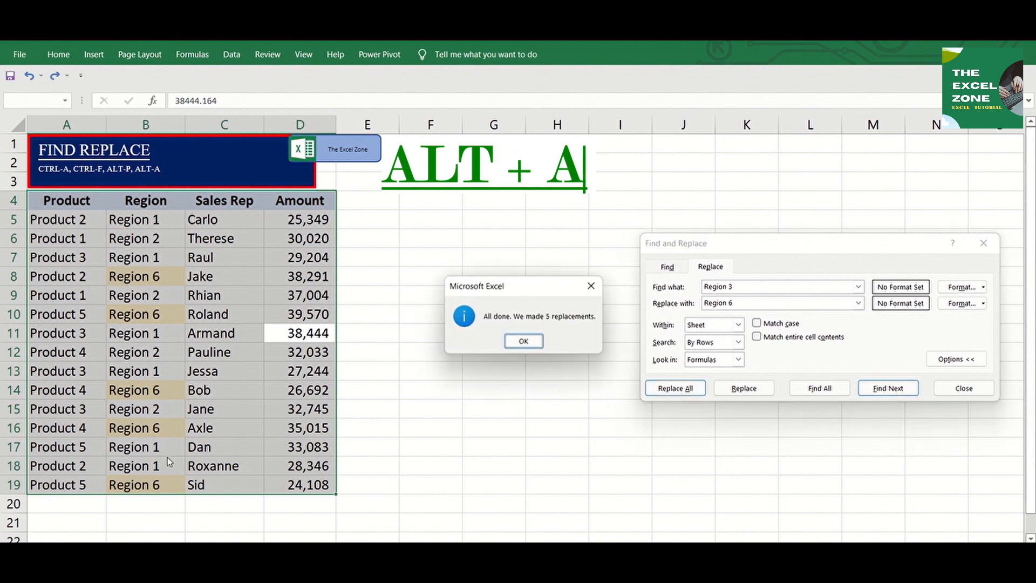
key(Return)
key(Escape)
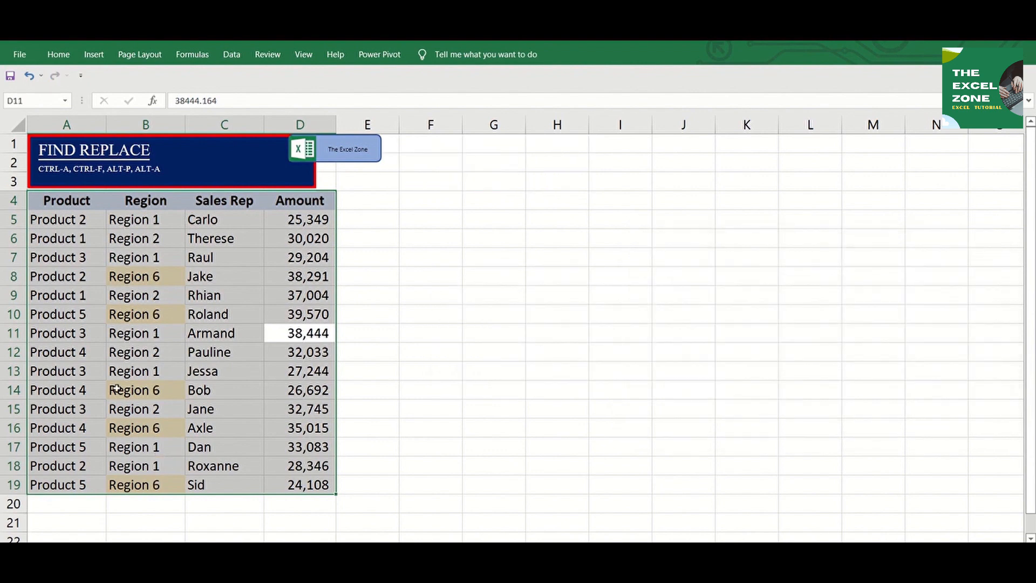
click(135, 275)
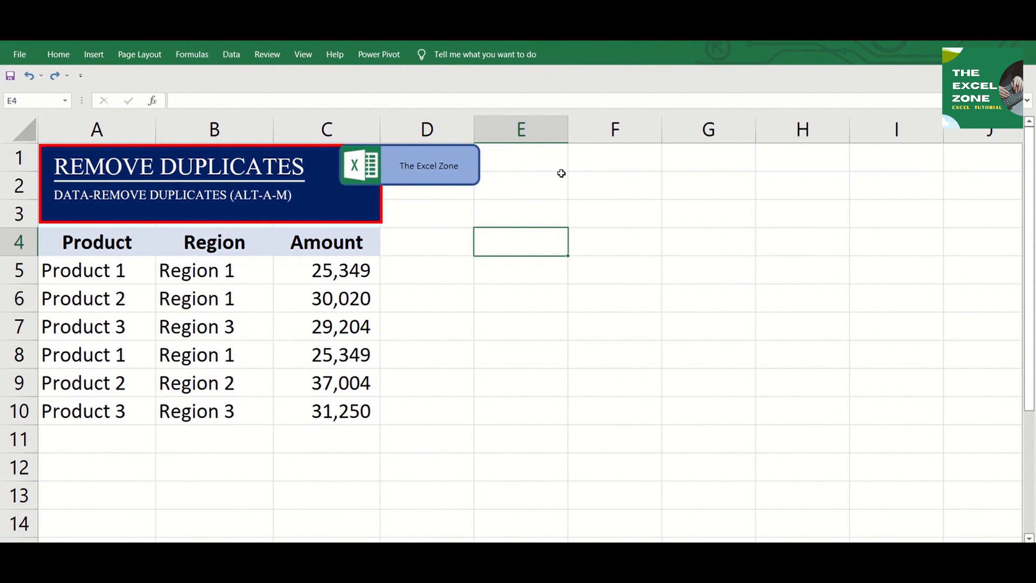
Step: Select the whole Product, Region and Amount table, range A4:C10, including its header row
key(Left)
key(Left)
key(ctrl+shift+Left)
key(ctrl+shift+Down)
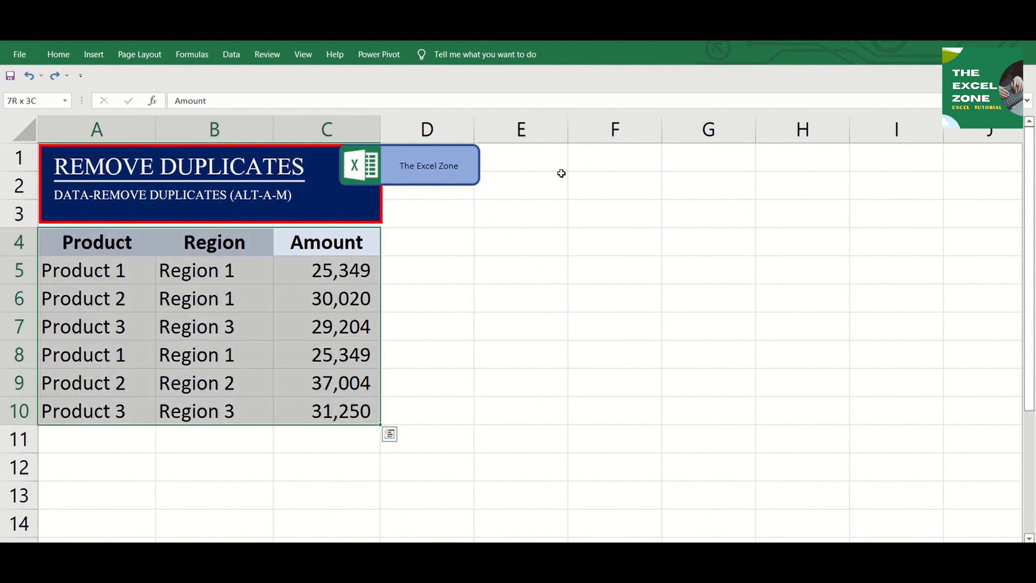
Step: Remove duplicate rows from the selected table by comparing Product, Region and Amount, and undo the removal
click(238, 53)
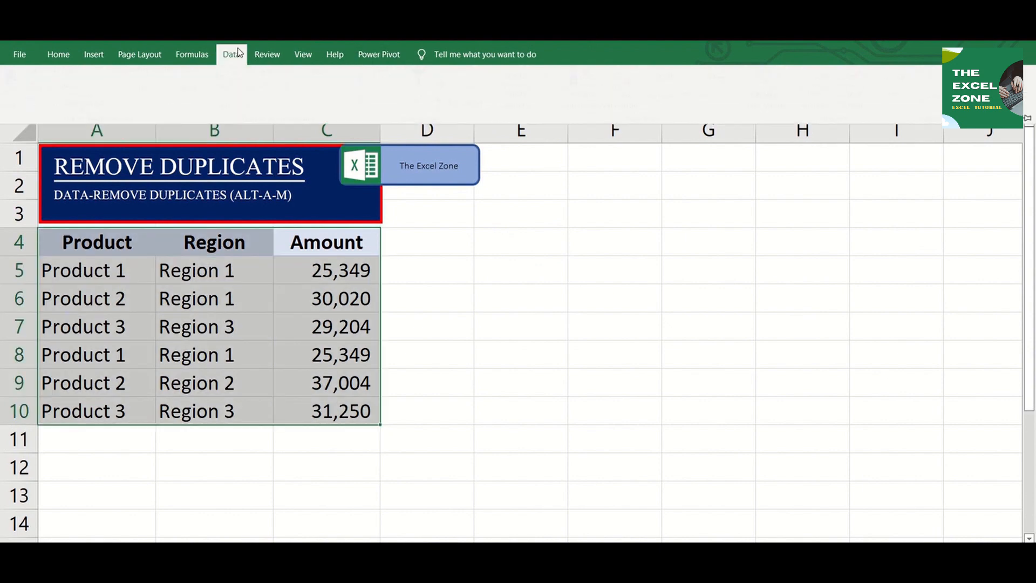
click(587, 113)
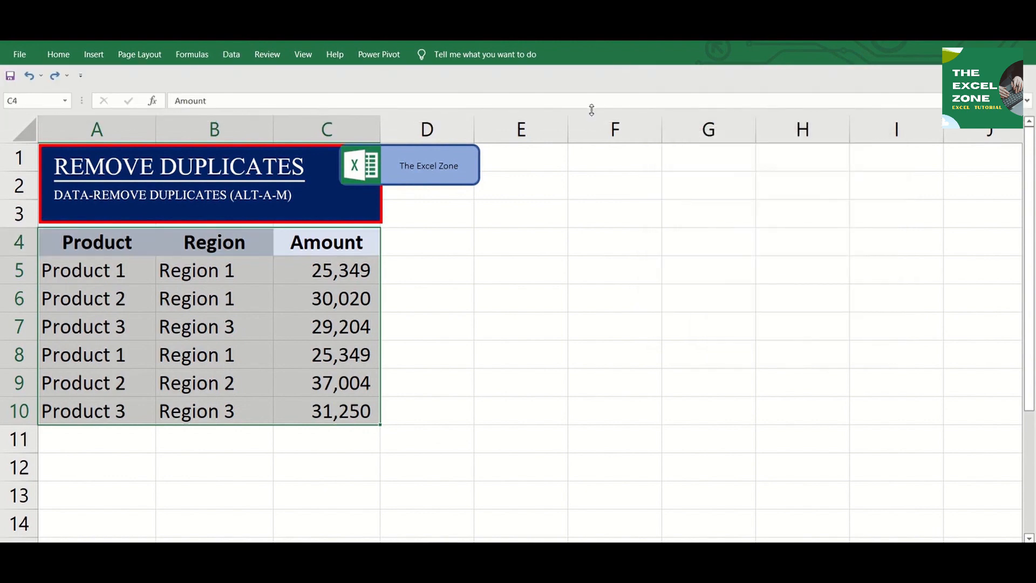
key(alt)
key(a)
key(m)
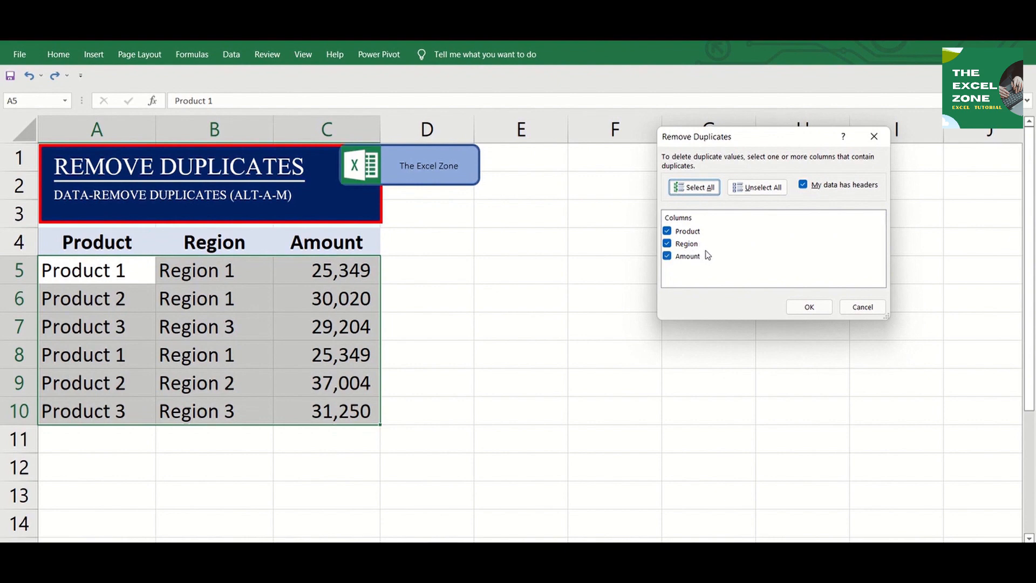
click(799, 307)
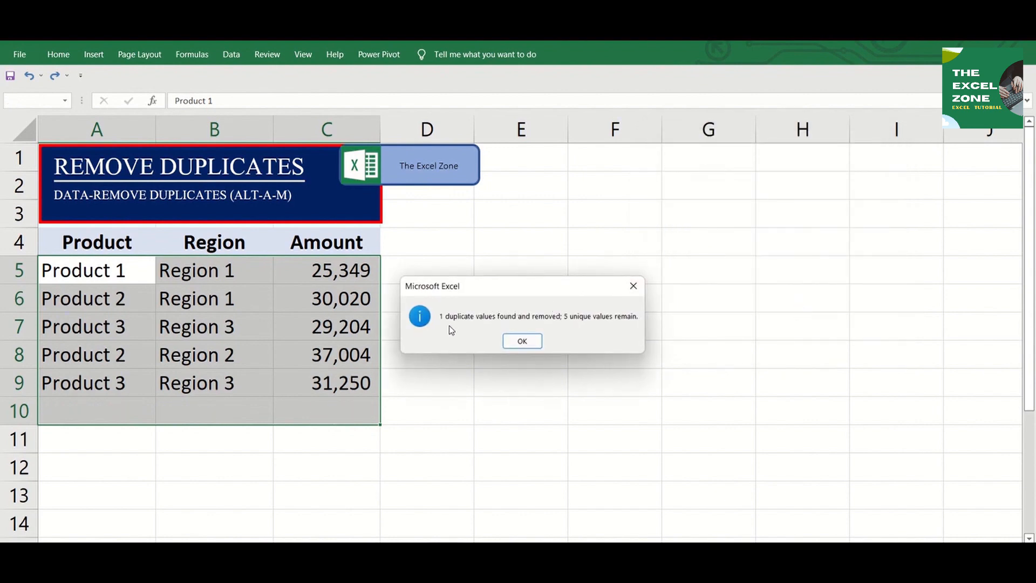
click(536, 347)
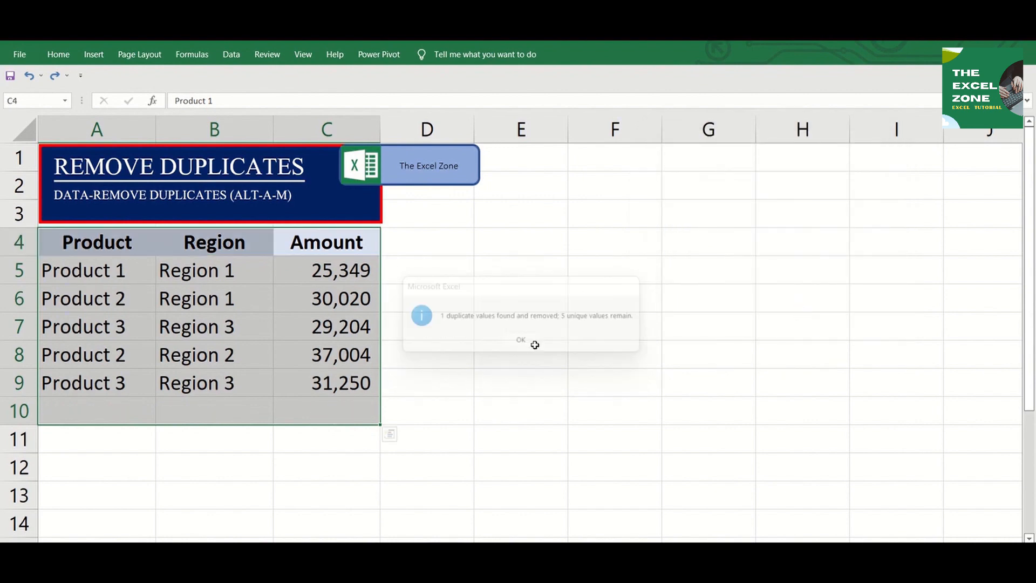
key(ctrl+z)
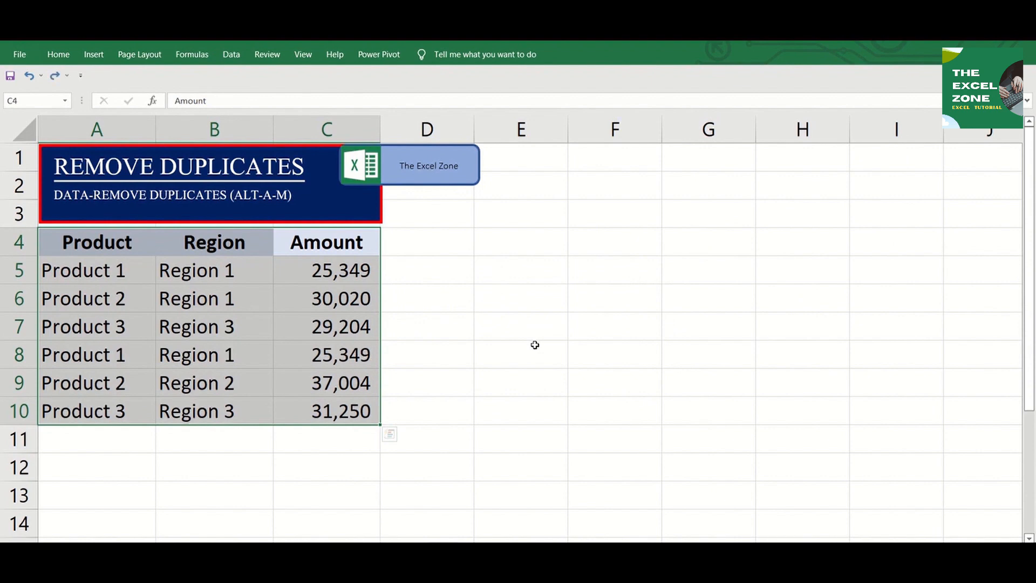
Step: Remove duplicate rows from the selected table by comparing only Product and Region, leaving Amount out
key(alt+a)
key(m)
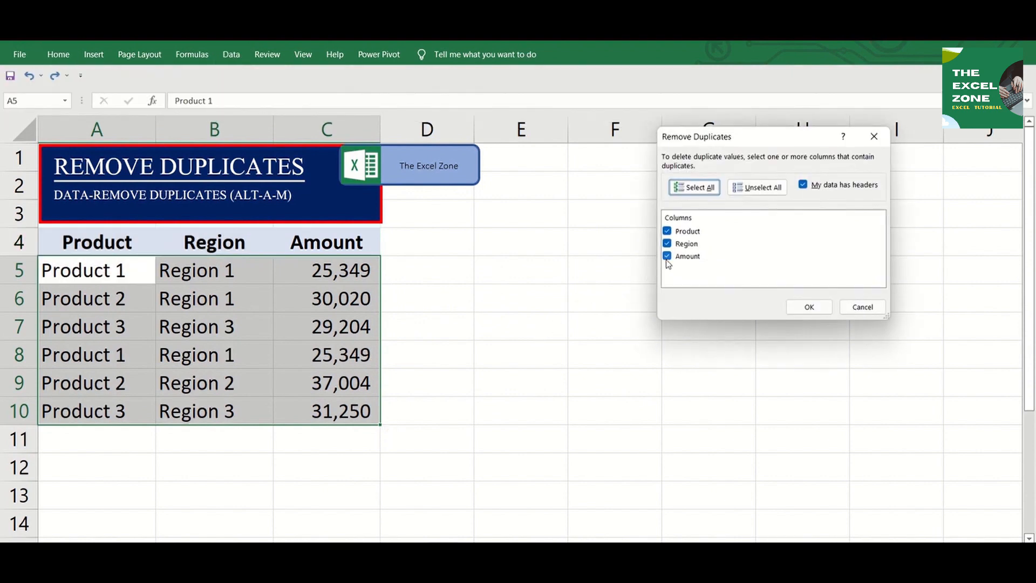
click(668, 258)
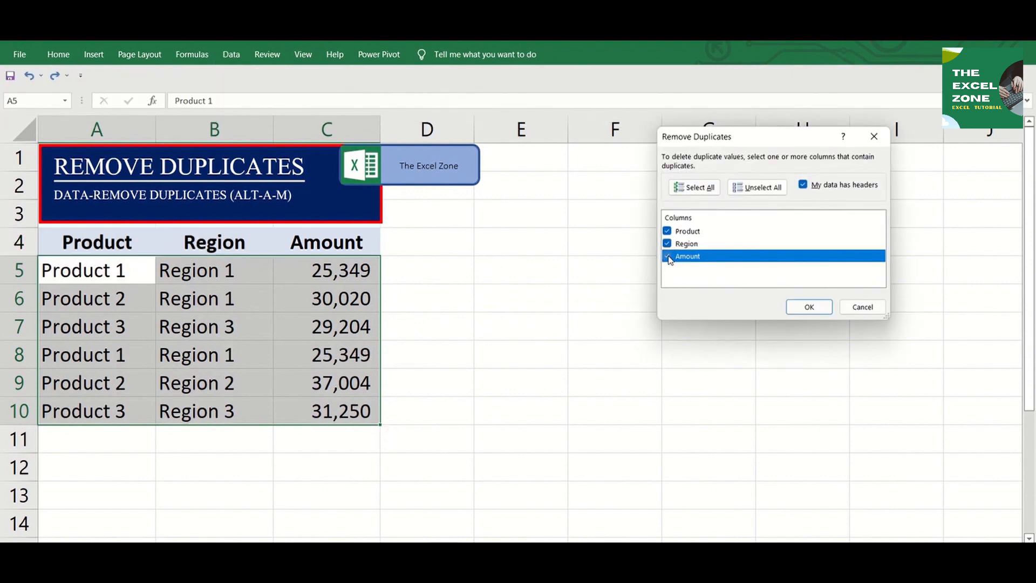
click(668, 257)
click(796, 307)
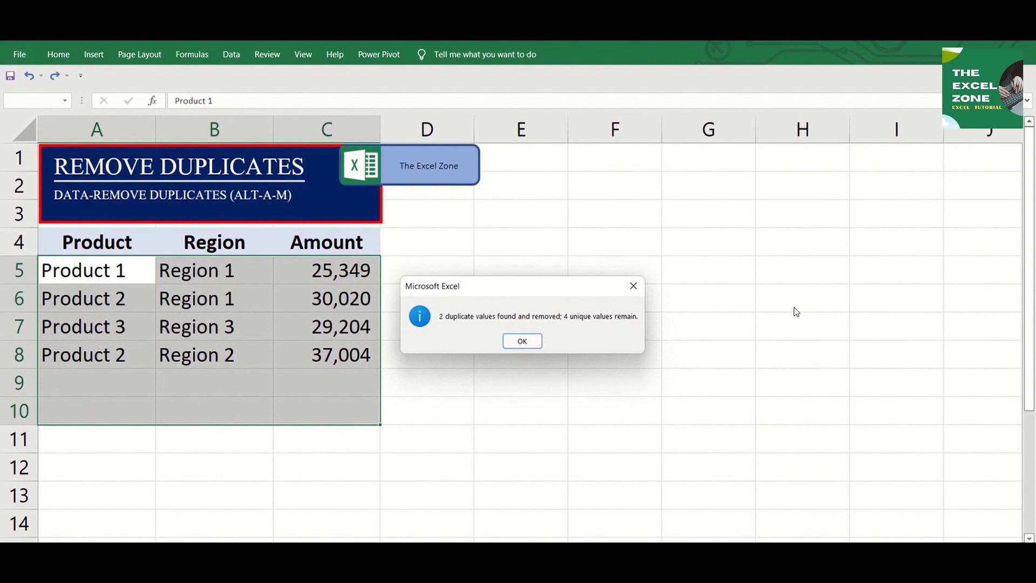
key(Return)
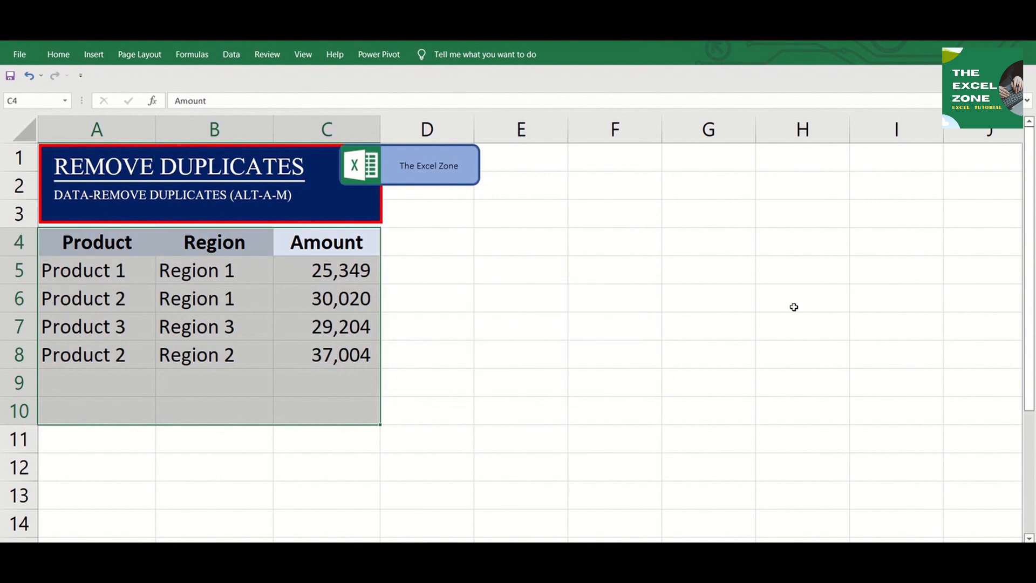
key(Down)
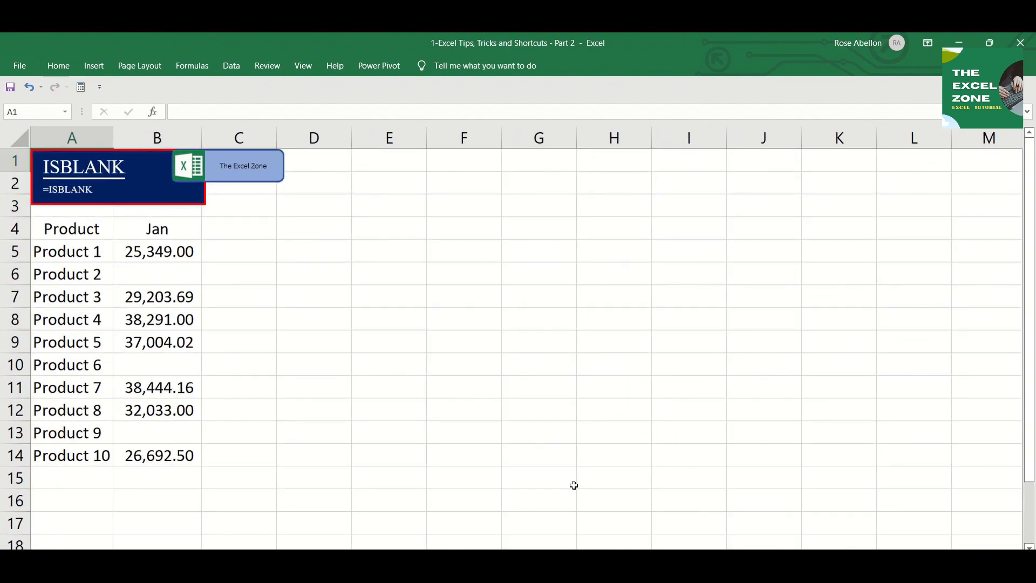
Step: Enter the formula =ISBLANK(B5) in cell C5 of the ISBLANK sheet
click(250, 256)
text(=isb)
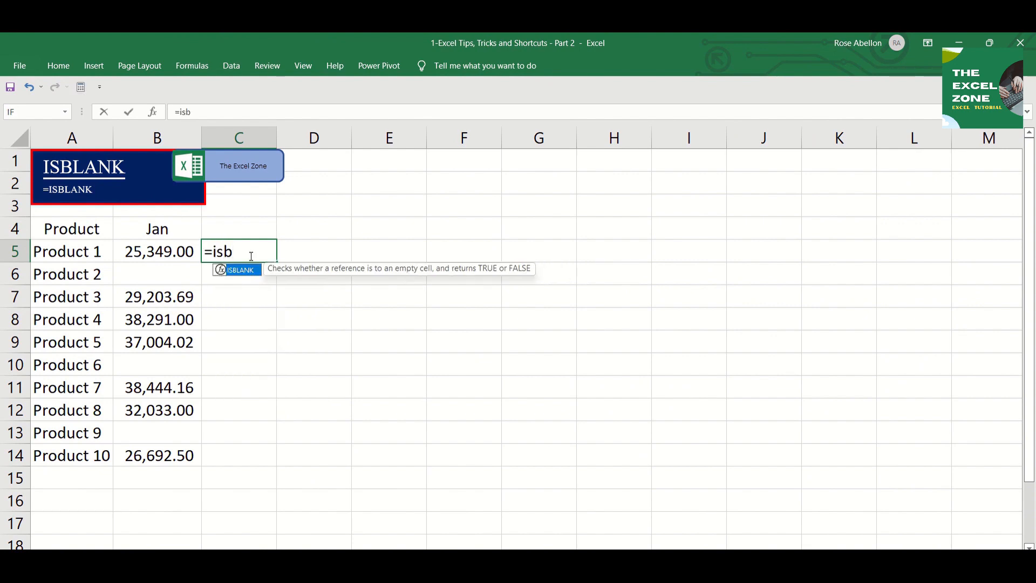
key(Tab)
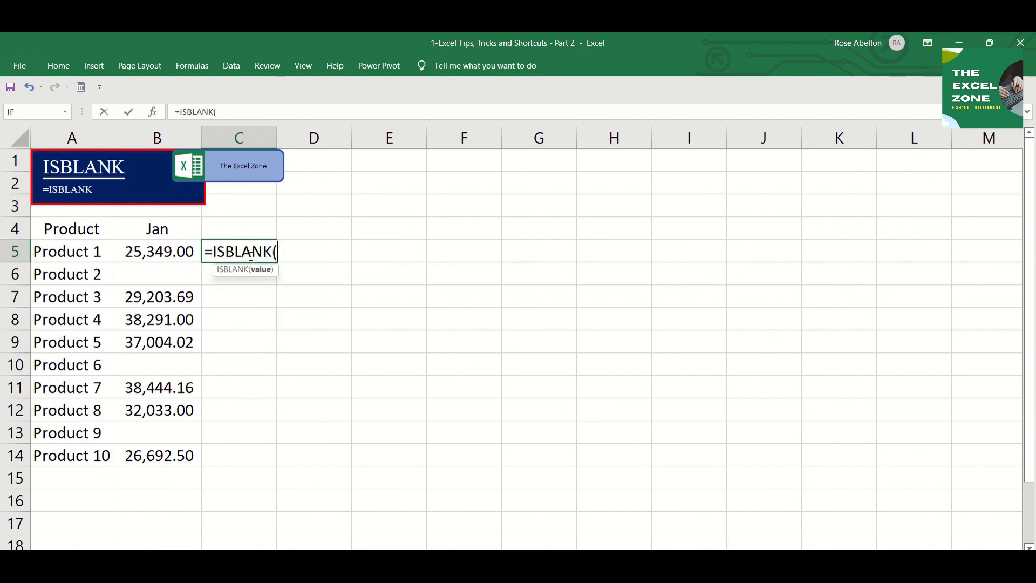
key(Left)
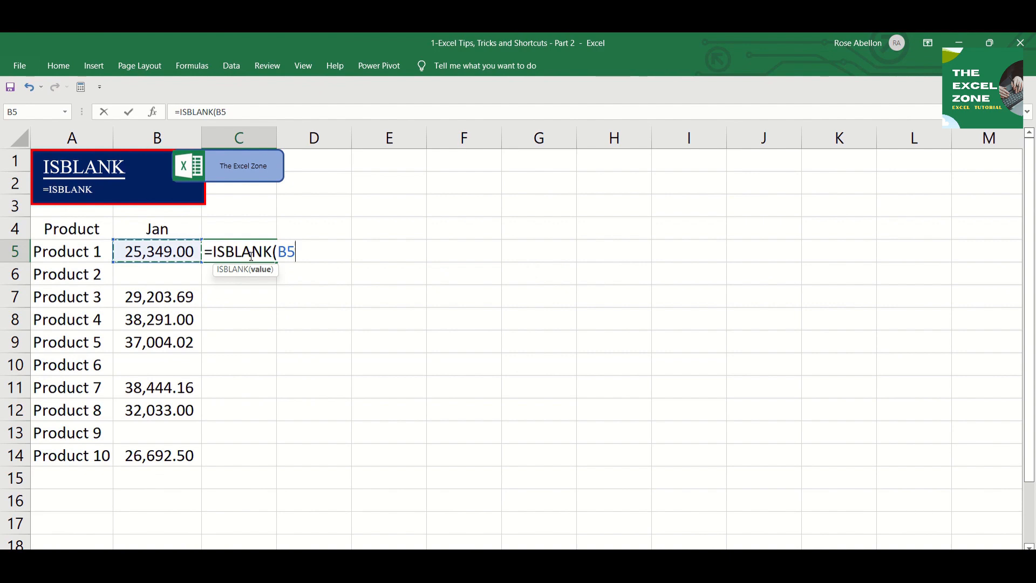
key(Return)
key(Up)
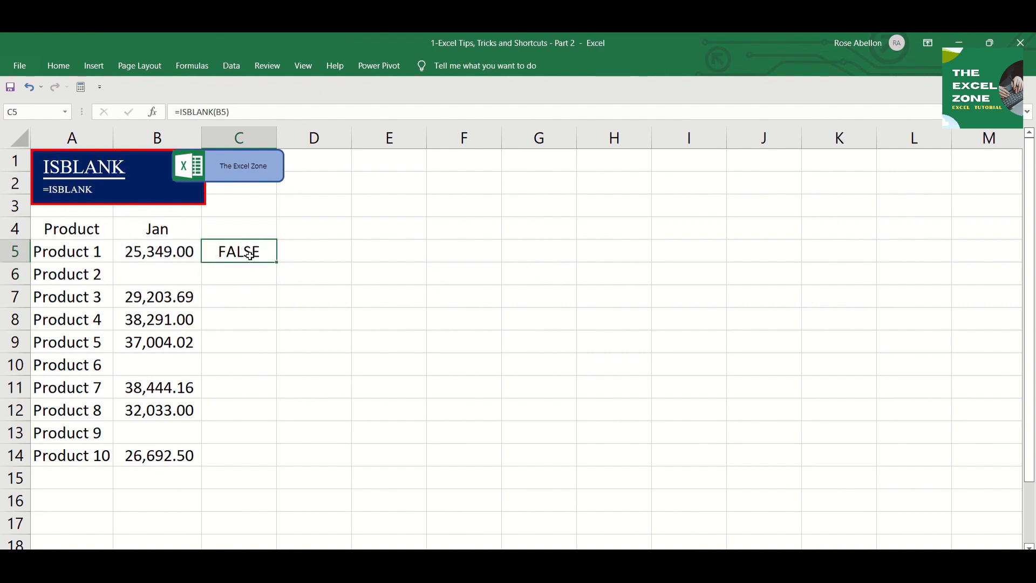
Step: Copy the ISBLANK formula from C5 into C6:C14 for the remaining products
key(ctrl+c)
key(Down)
key(shift+Down)
key(shift+Down)
key(shift+Down)
key(shift+Down)
key(shift+Down)
key(shift+Down)
key(shift+Down)
key(shift+Down)
key(ctrl+v)
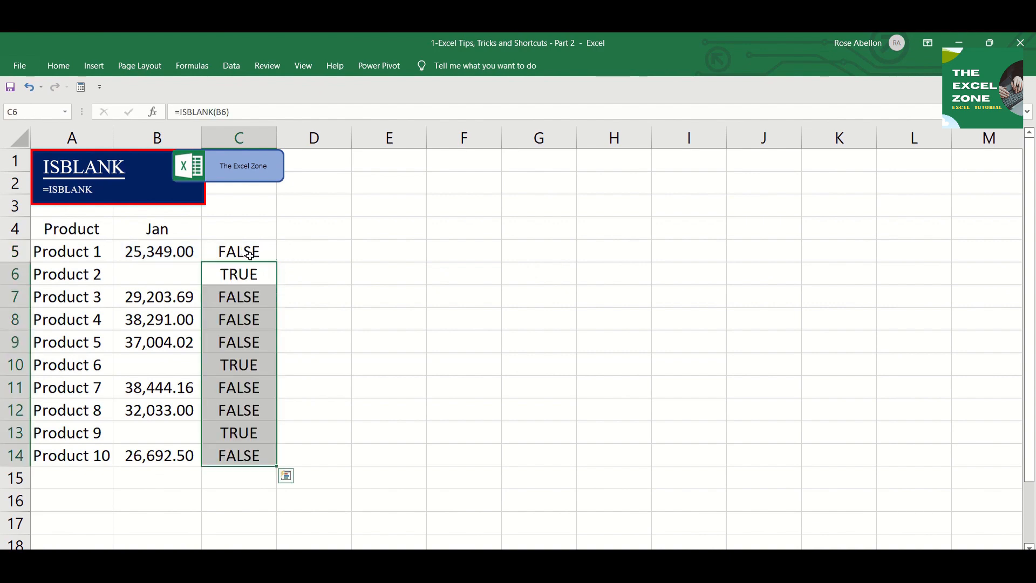
click(217, 273)
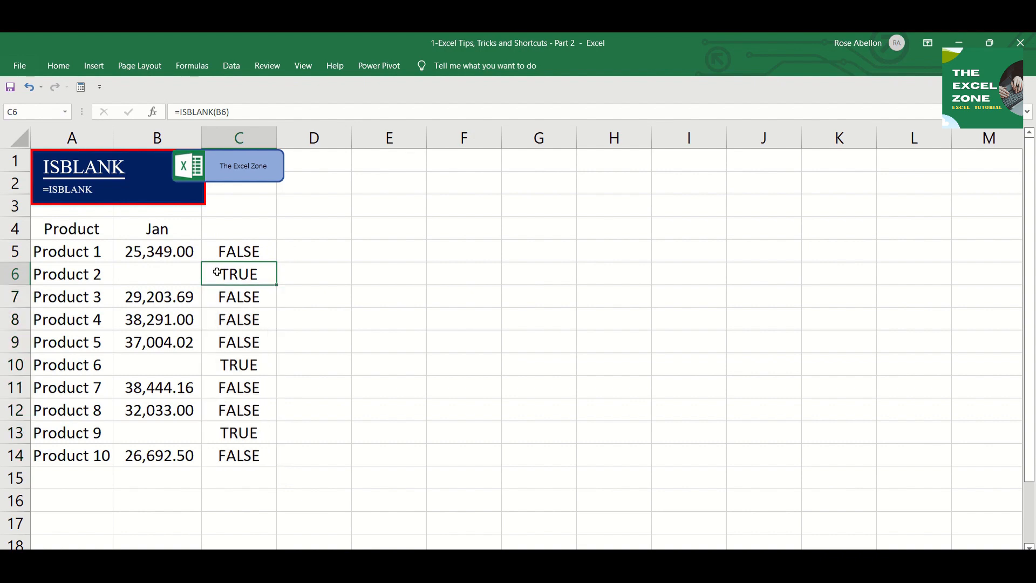
click(217, 272)
click(221, 302)
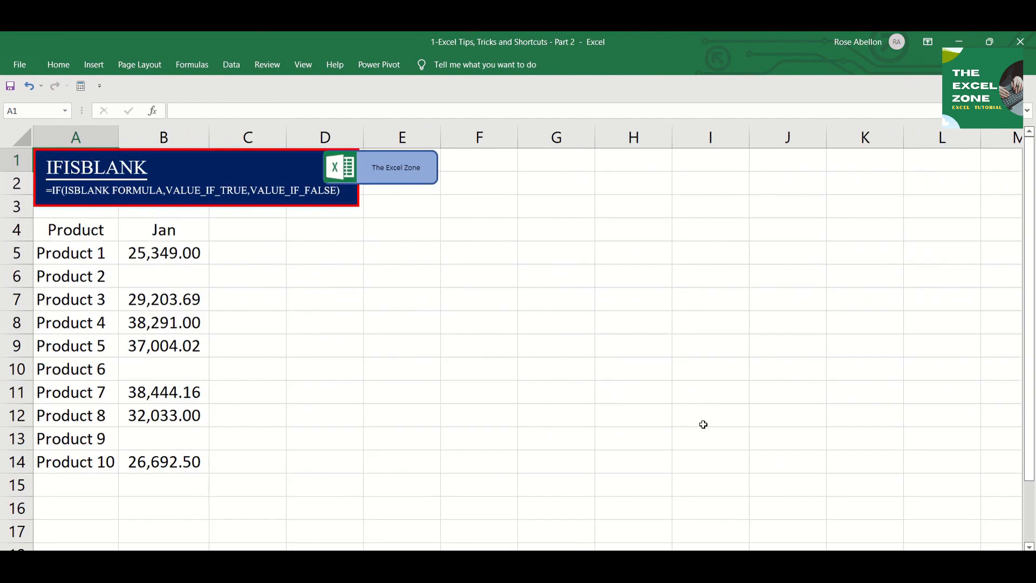
Step: Enter the formula =IF(ISBLANK(B5),"BLANK","NO") in cell C5 of the IFISBLANK sheet
click(248, 251)
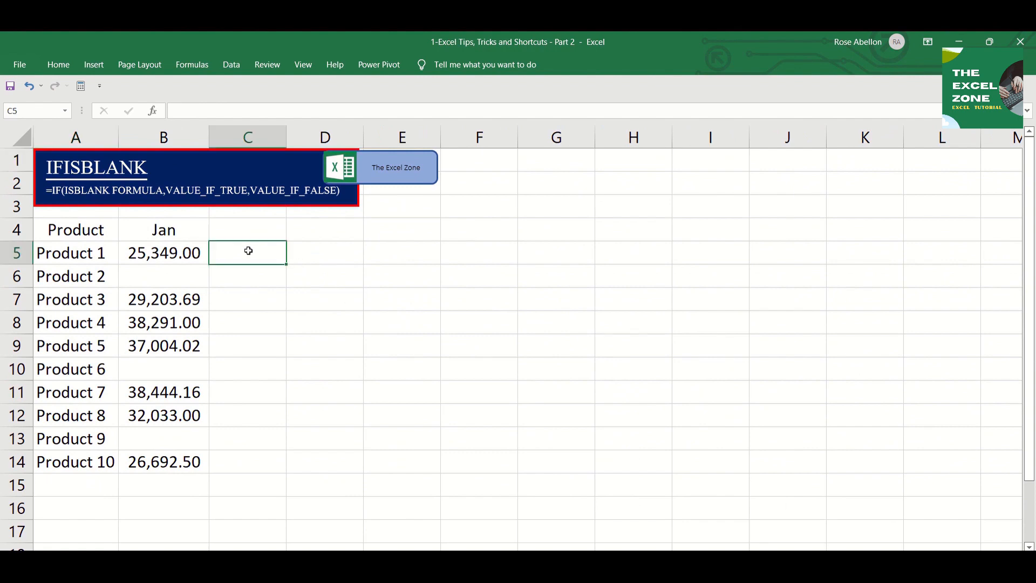
text(=IF()
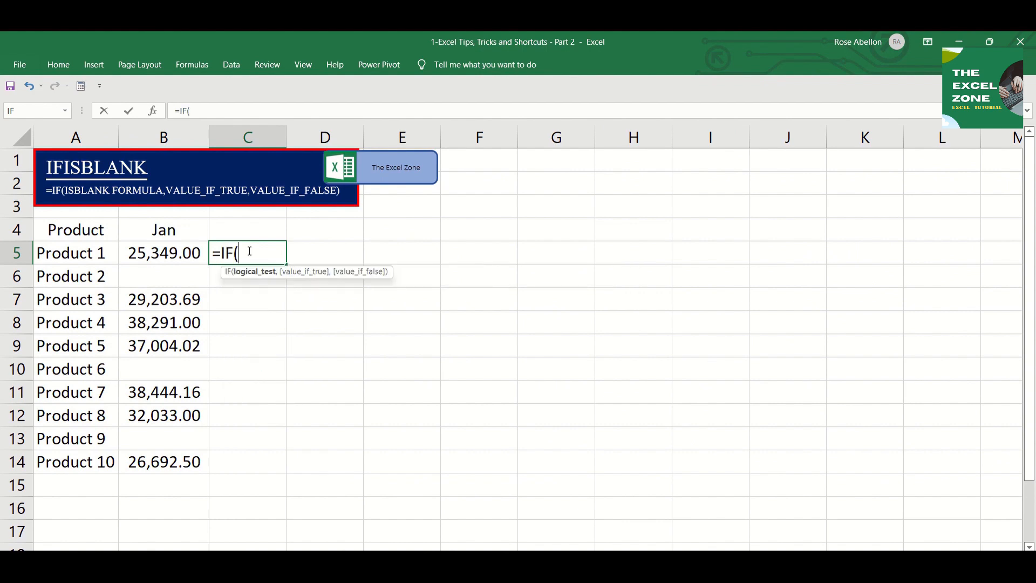
text(ISB)
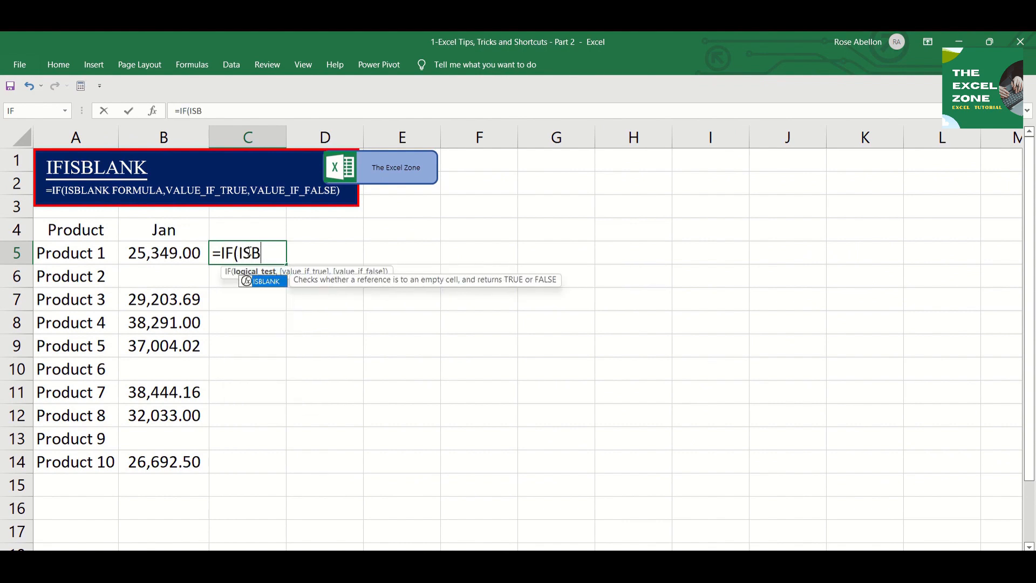
key(Tab)
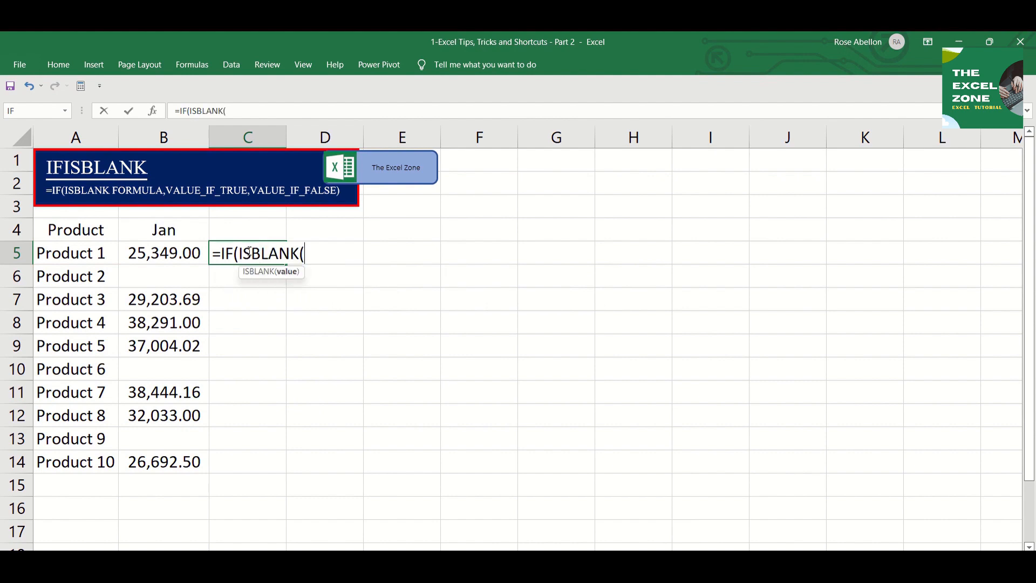
key(Left)
text())
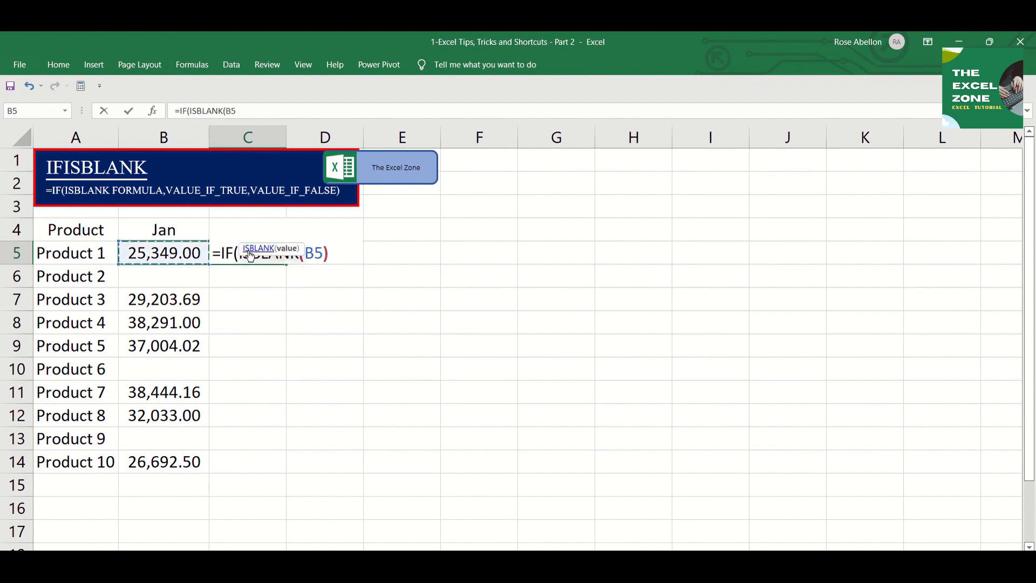
text(,)
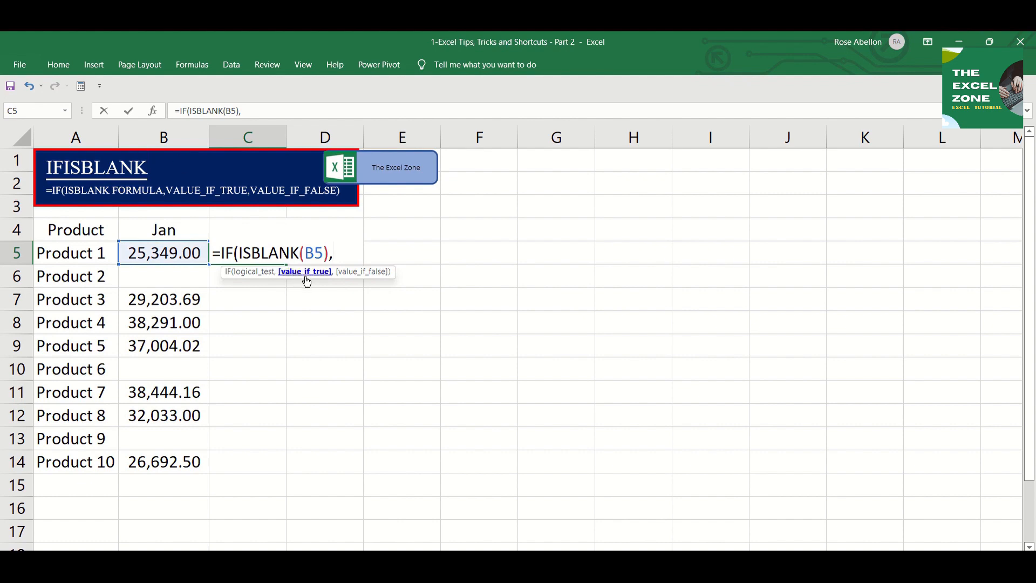
key(ctrl)
text("BLANK")
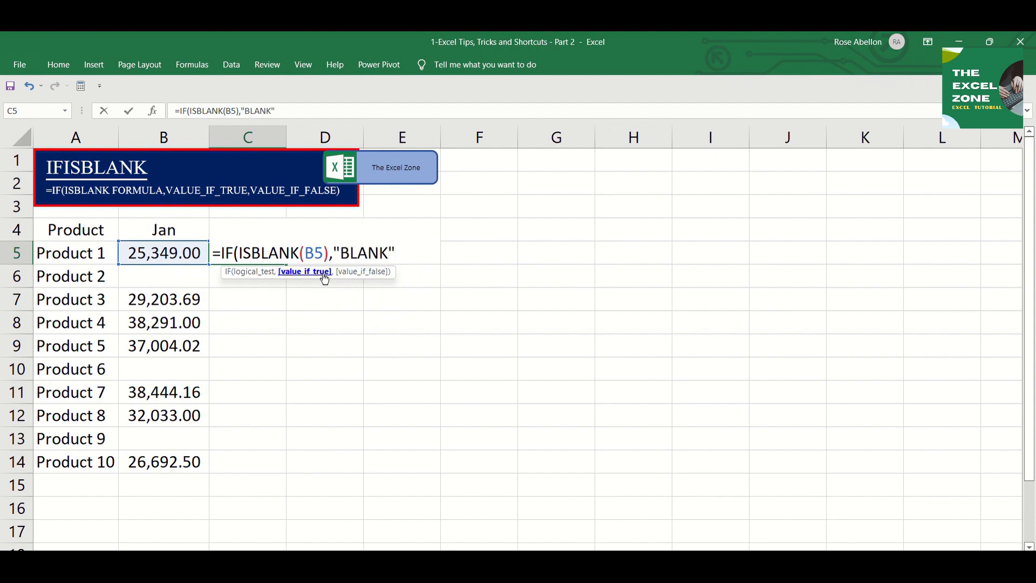
text(,"NO")
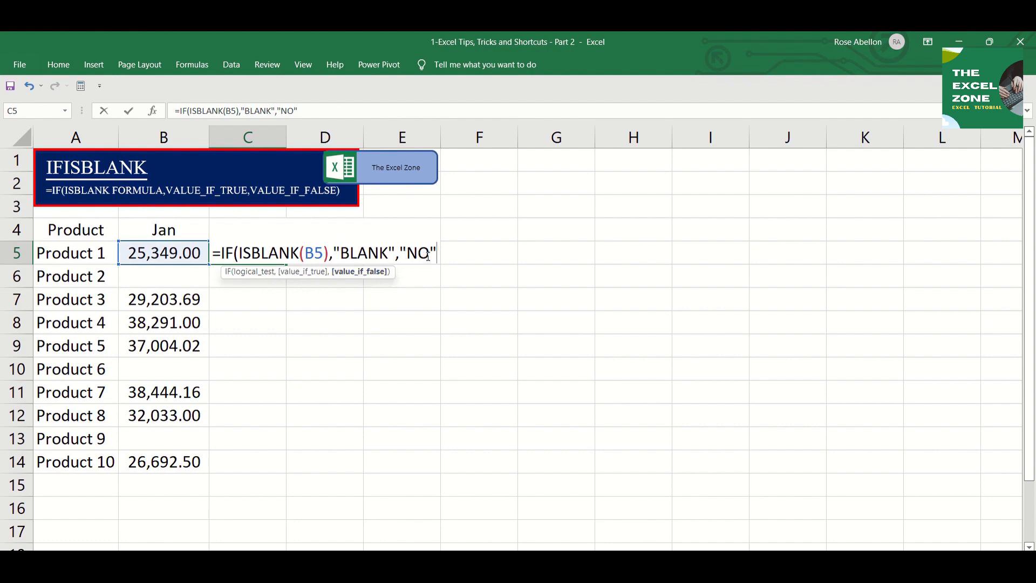
text())
key(Return)
key(Up)
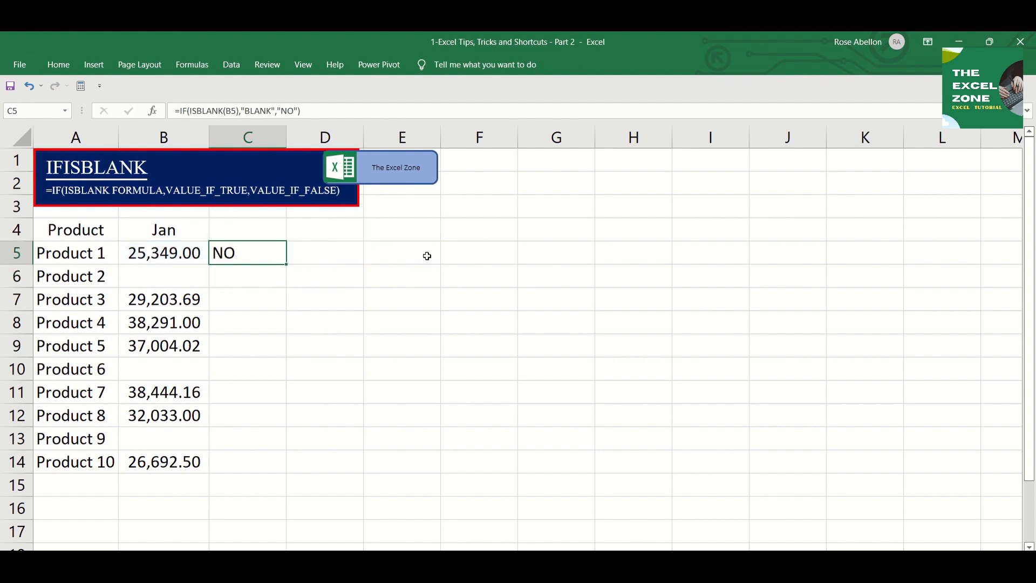
Step: Copy the IF and ISBLANK formula from C5 into C6:C14 for the remaining products
key(ctrl+c)
key(Down)
key(shift+Down)
key(shift+Down)
key(shift+Down)
key(shift+Down)
key(shift+Down)
key(shift+Down)
key(shift+Down)
key(shift+Down)
key(ctrl+v)
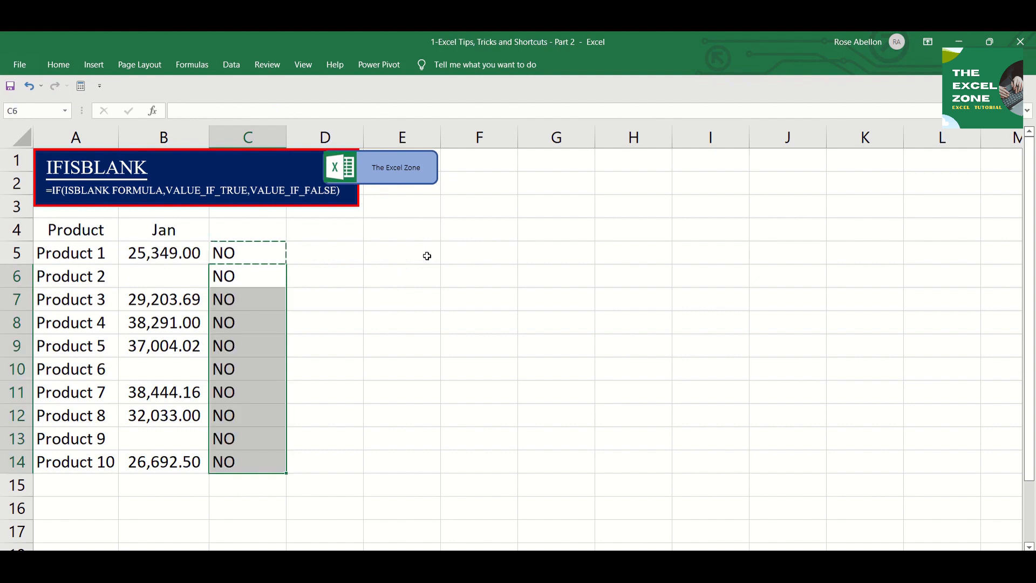
Step: Exit copy mode and check the blank flags down column C of the IFISBLANK sheet
key(Escape)
key(Down)
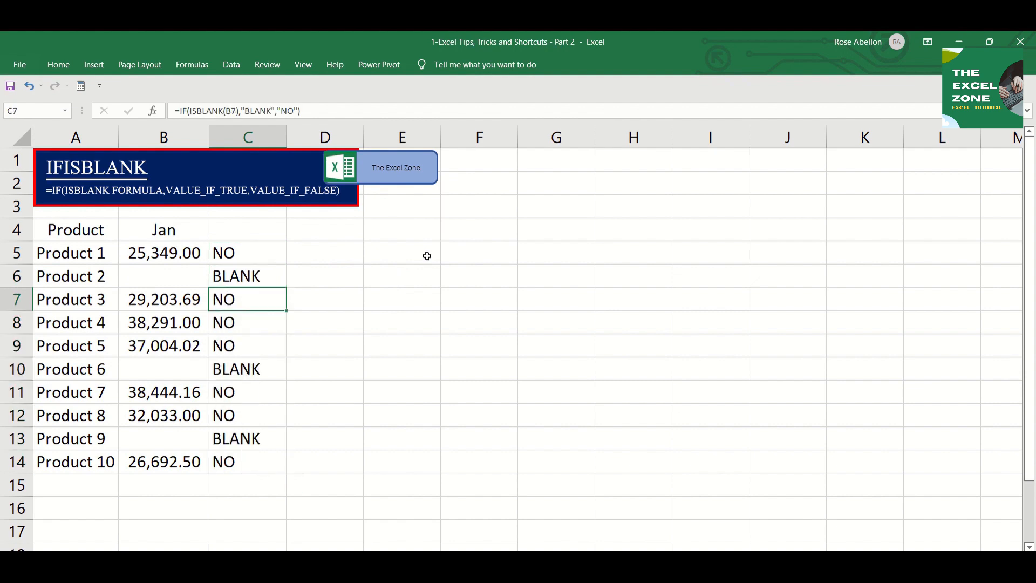
key(ctrl+Down)
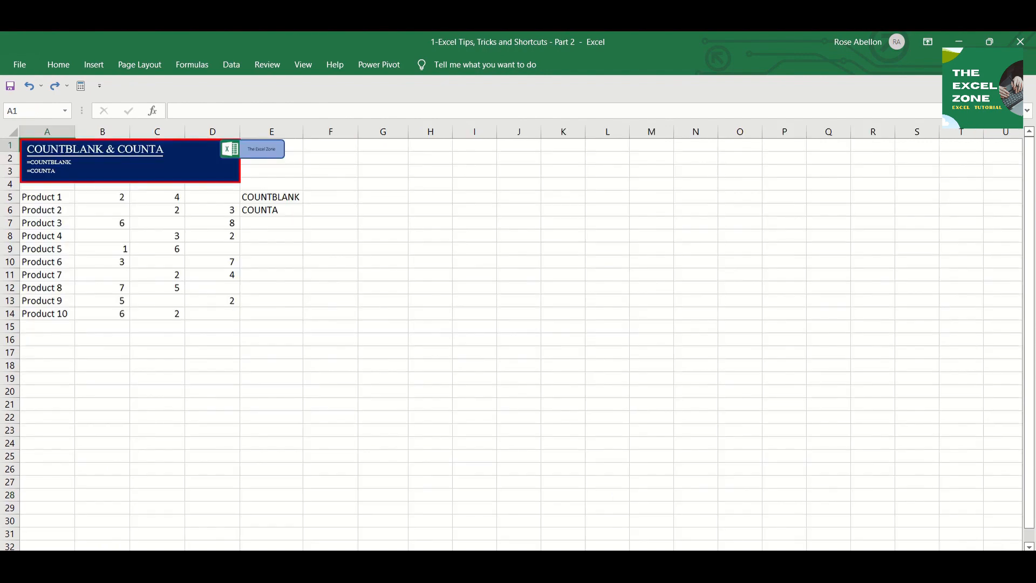
Step: Enter the formula =COUNTBLANK(B5:D14) in cell F5 of the COUNTBLANK & COUNTA sheet
scroll(691, 402, up, 5)
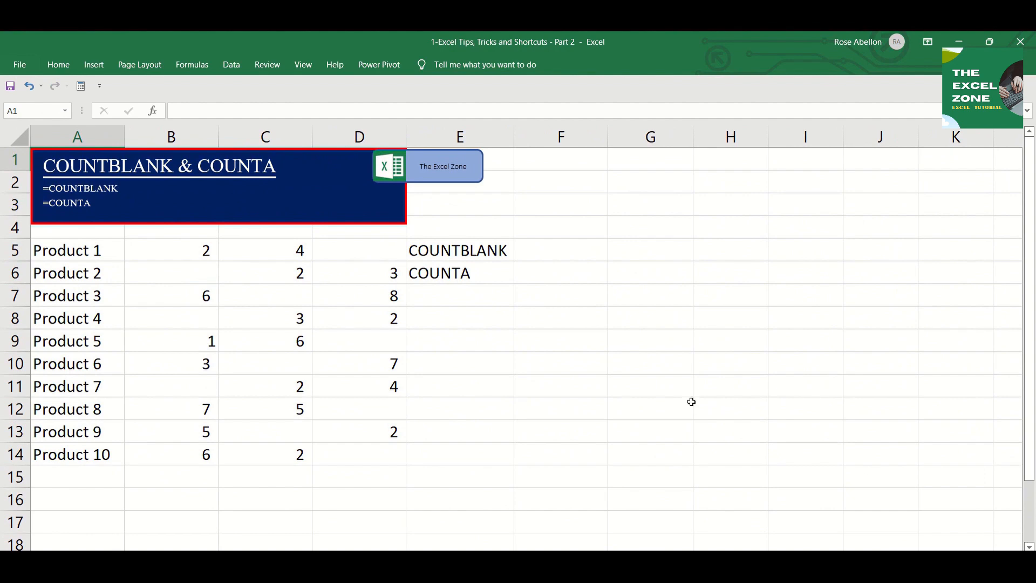
click(557, 250)
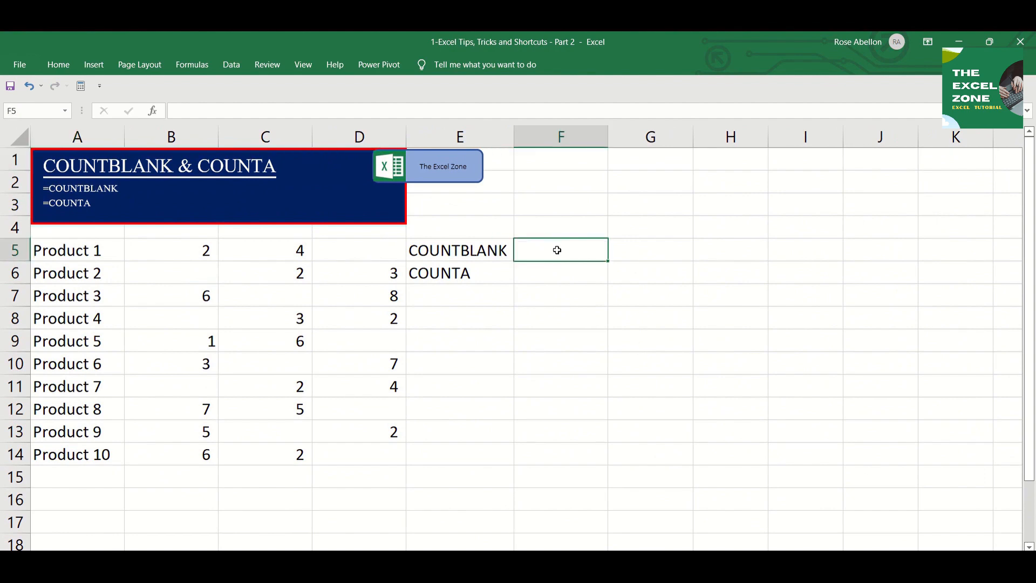
text(=countblank)
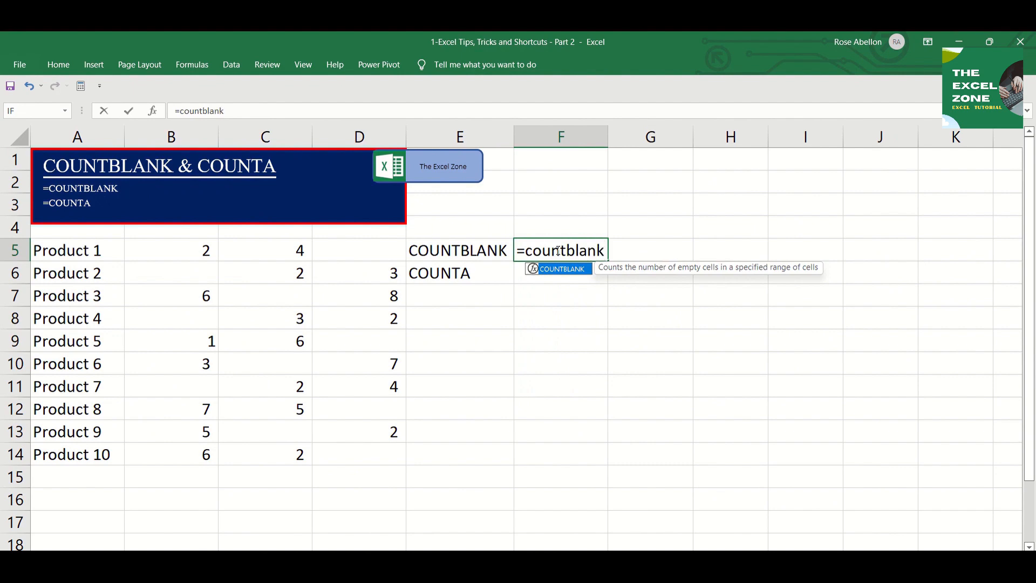
key(Tab)
key(Left)
key(Left)
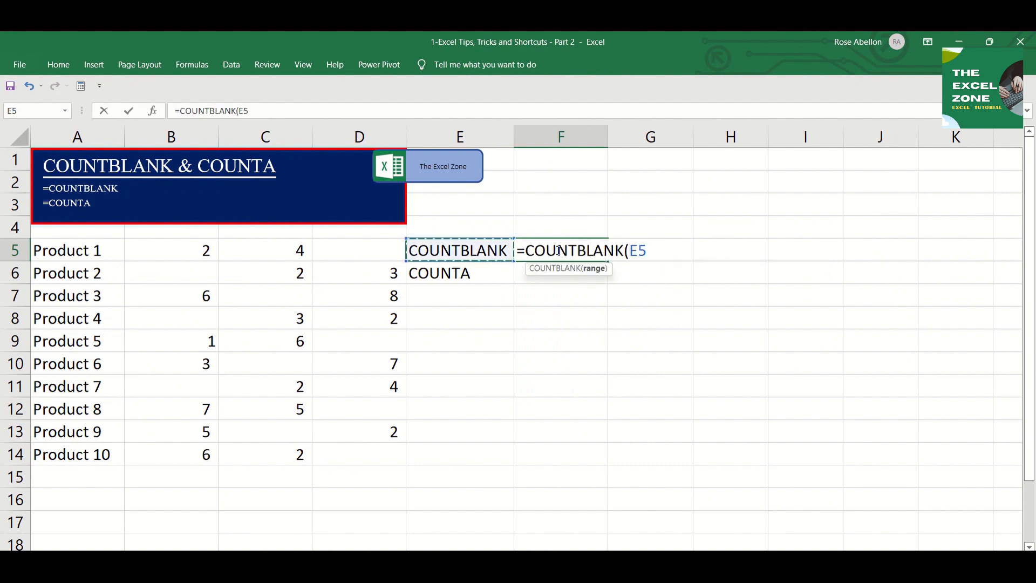
key(shift+Left)
key(shift+Left)
key(shift+Down)
key(shift+Down)
key(shift+Down)
key(shift+Down)
key(shift+Down)
key(shift+Down)
key(shift+Down)
key(shift+Down)
key(shift+Down)
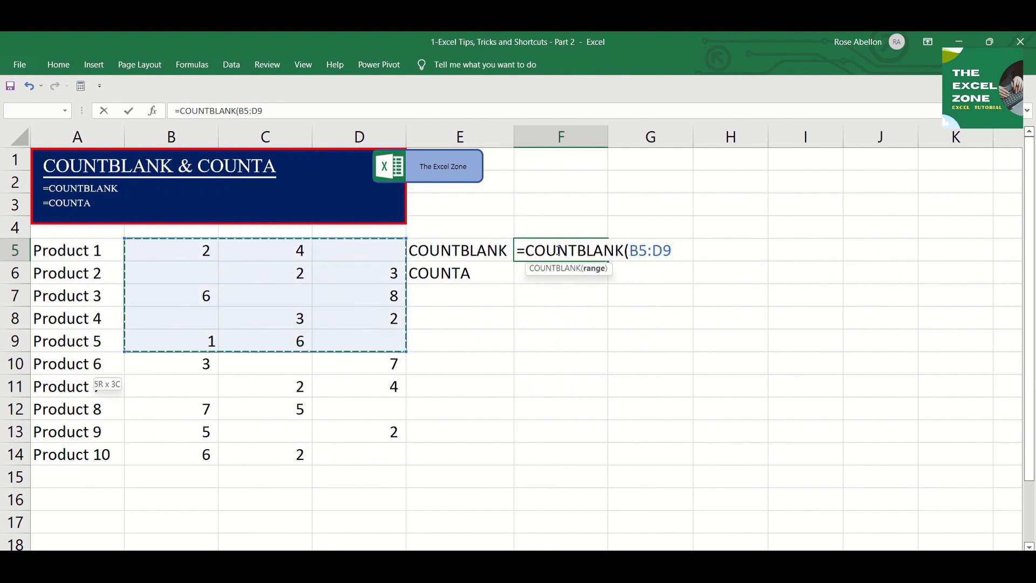
key(Return)
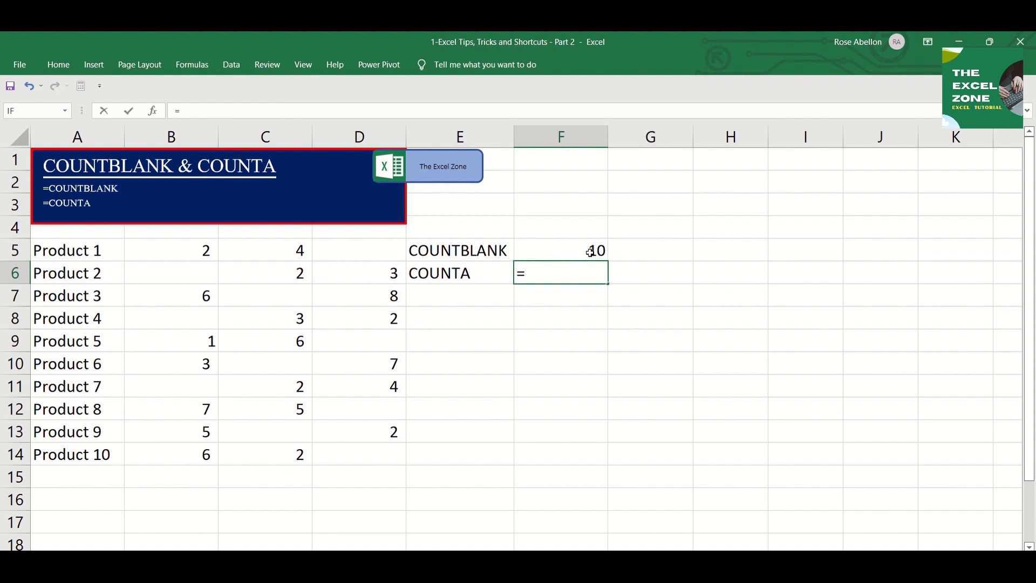
Step: Enter the formula =COUNTA(B5:D14) in cell F6, beside the COUNTA label
text(counta)
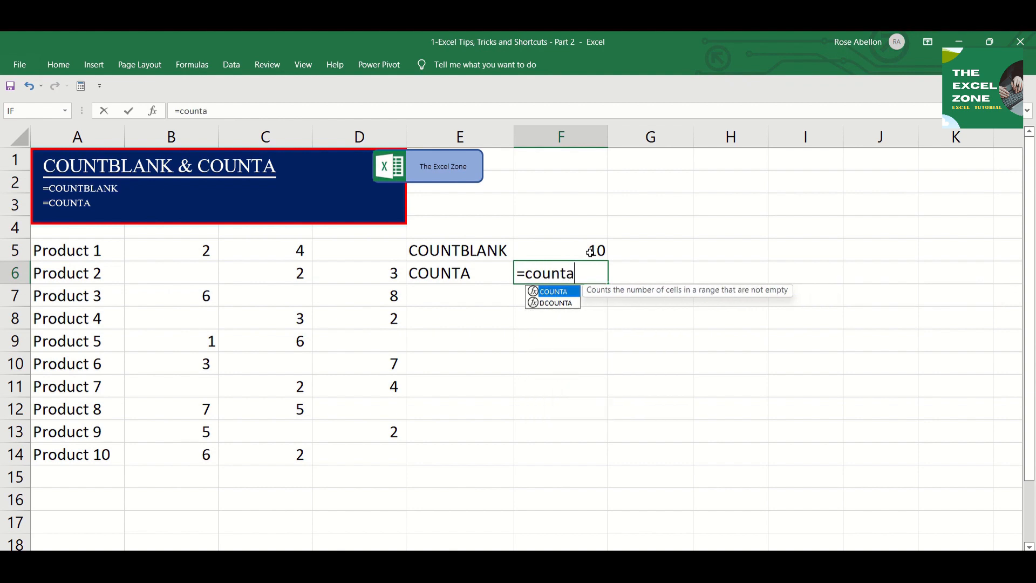
key(Tab)
key(Left)
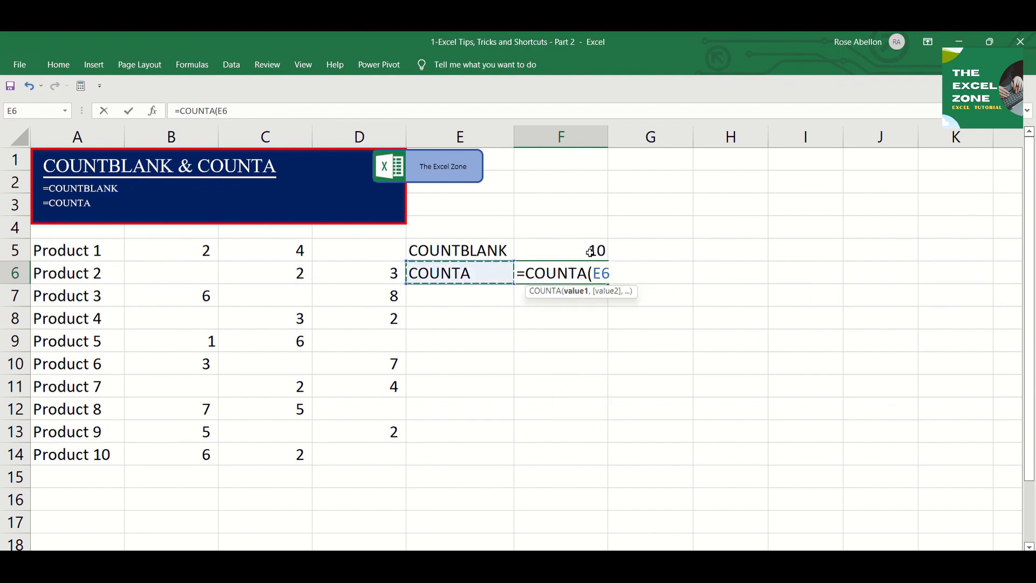
key(Left)
key(Up)
key(shift+Left)
key(shift+Left)
key(shift+Down)
key(shift+Down)
key(shift+Down)
key(shift+Down)
key(shift+Down)
key(shift+Down)
key(shift+Down)
key(shift+Down)
key(shift+Down)
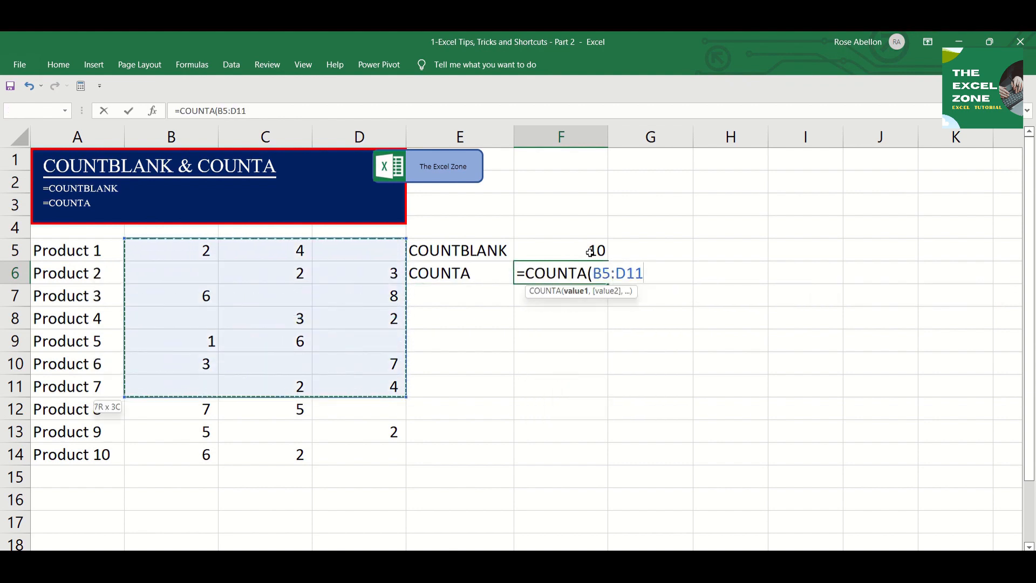
key(Return)
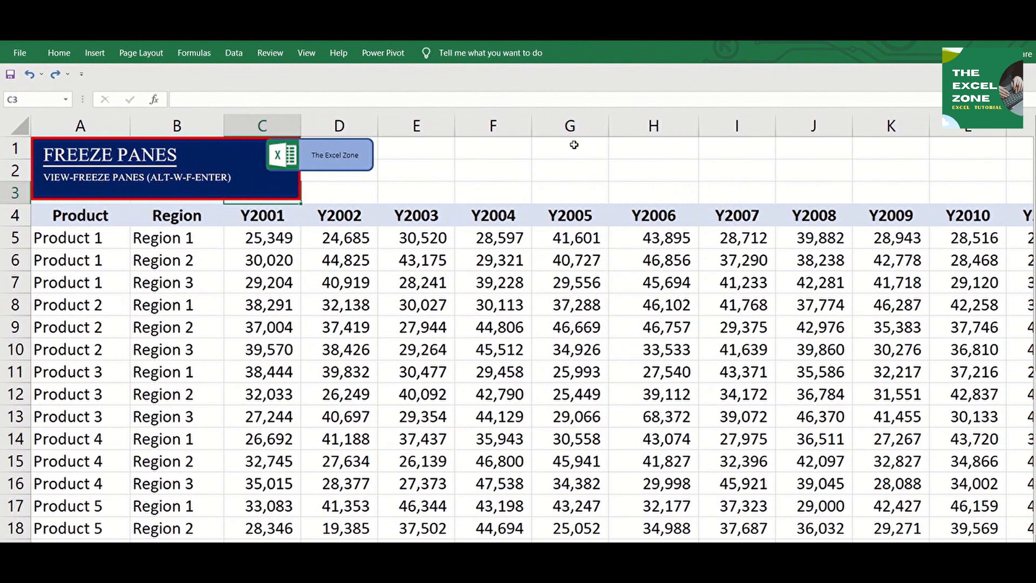
Step: Select the entire Product and Region columns on the FREEZE PANES sheet
key(Down)
key(Left)
key(shift+Left)
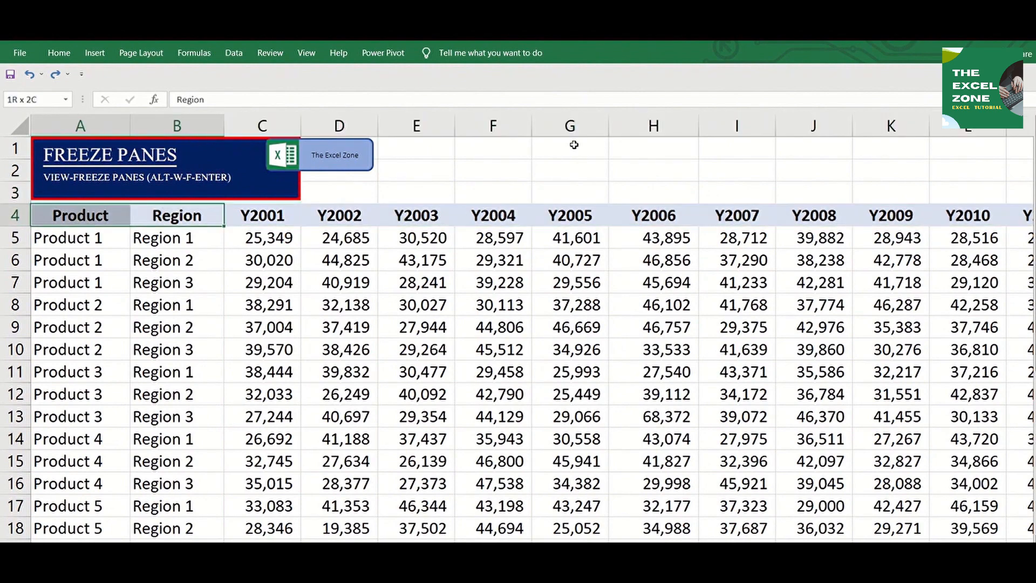
key(ctrl+space)
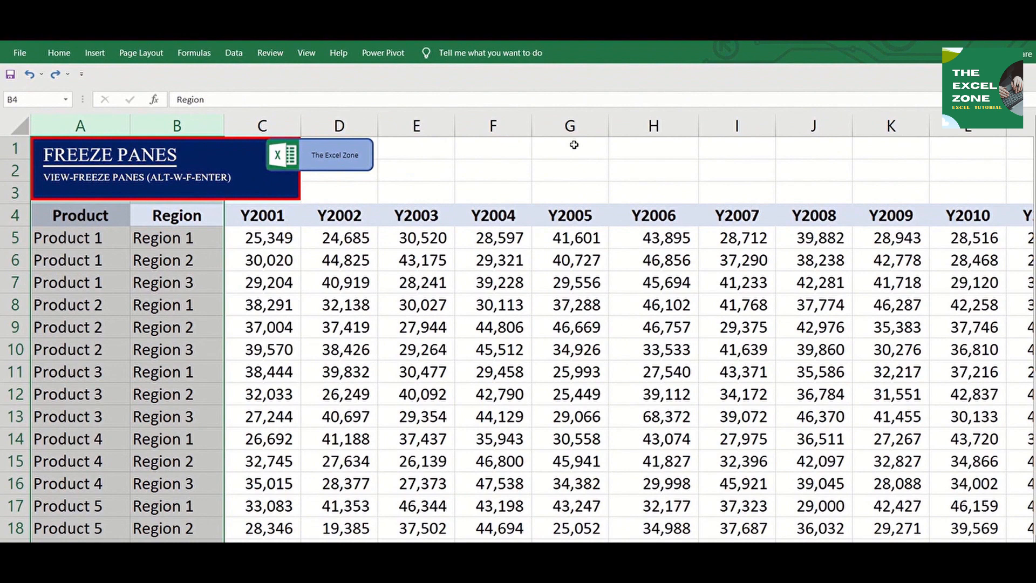
Step: Examine how the unfrozen headers behave when moving down to row 22 and across to column O, and return to cell A4
key(Down)
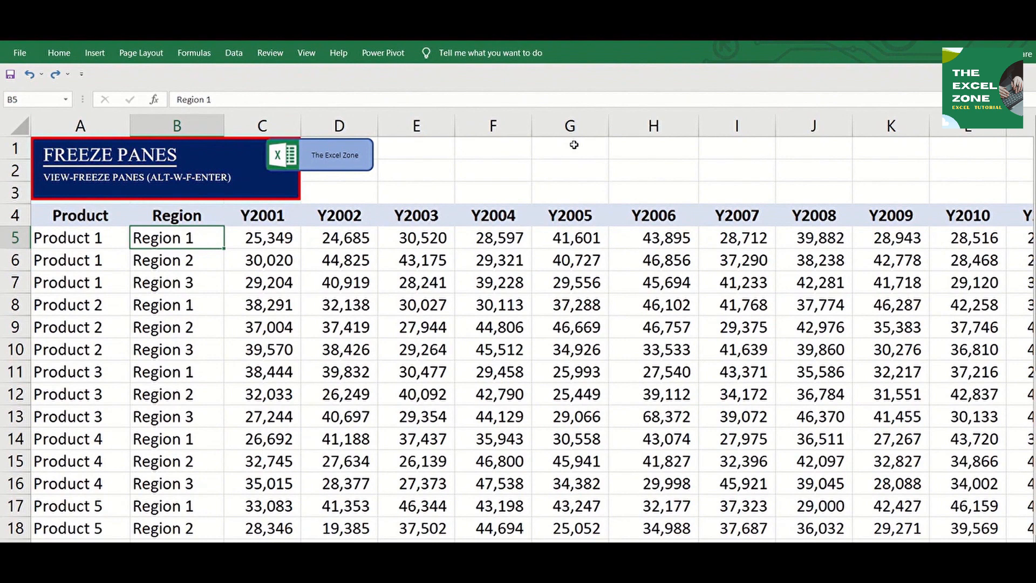
key(Down)
key(Down)
key(Down)
key(Down)
key(Down)
key(Down)
key(Down)
key(Down)
key(Down)
key(Down)
key(Down)
key(Down)
key(Down)
key(Down)
key(Down)
key(Down)
key(Down)
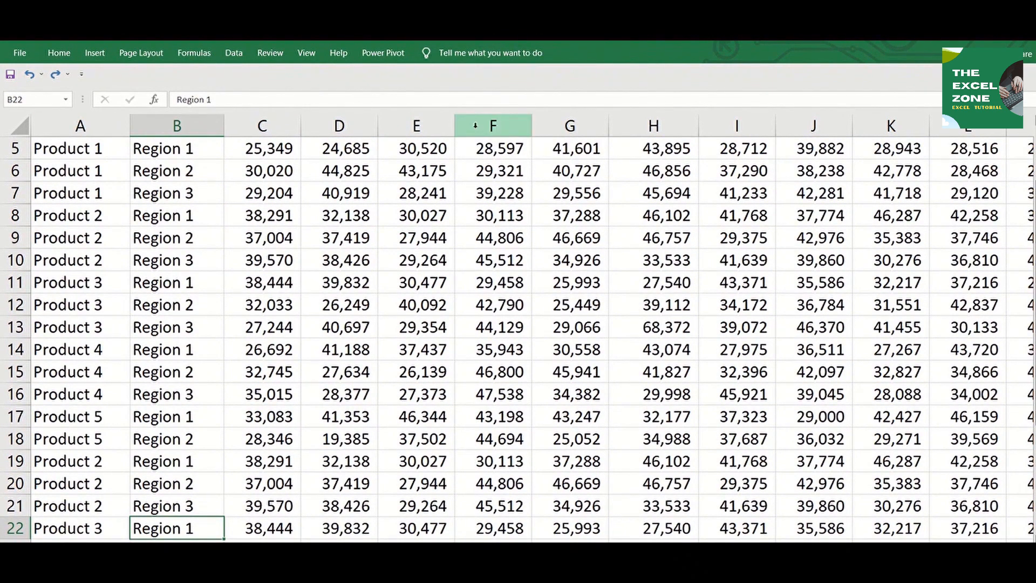
key(ctrl+Right)
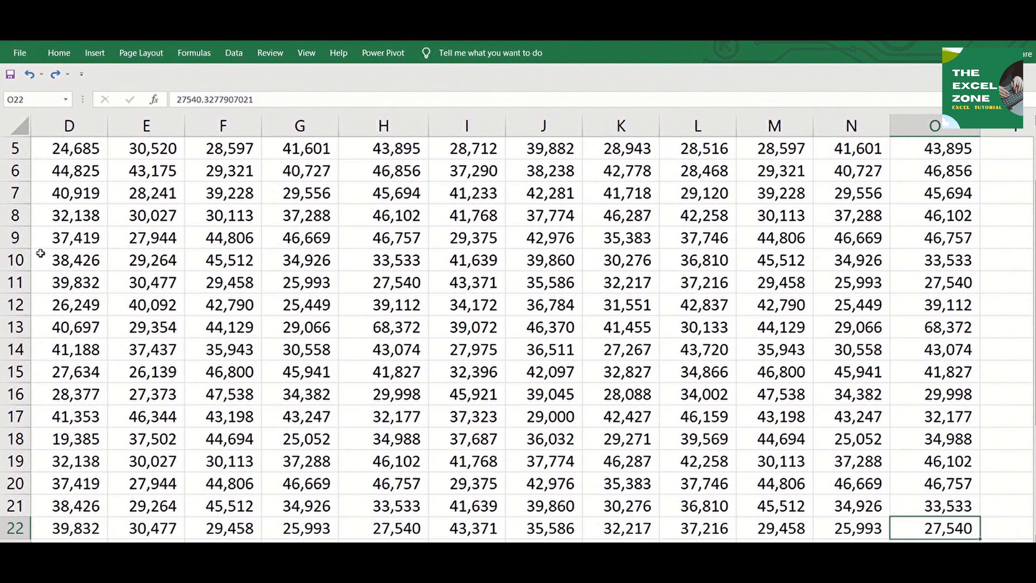
key(ctrl+Left)
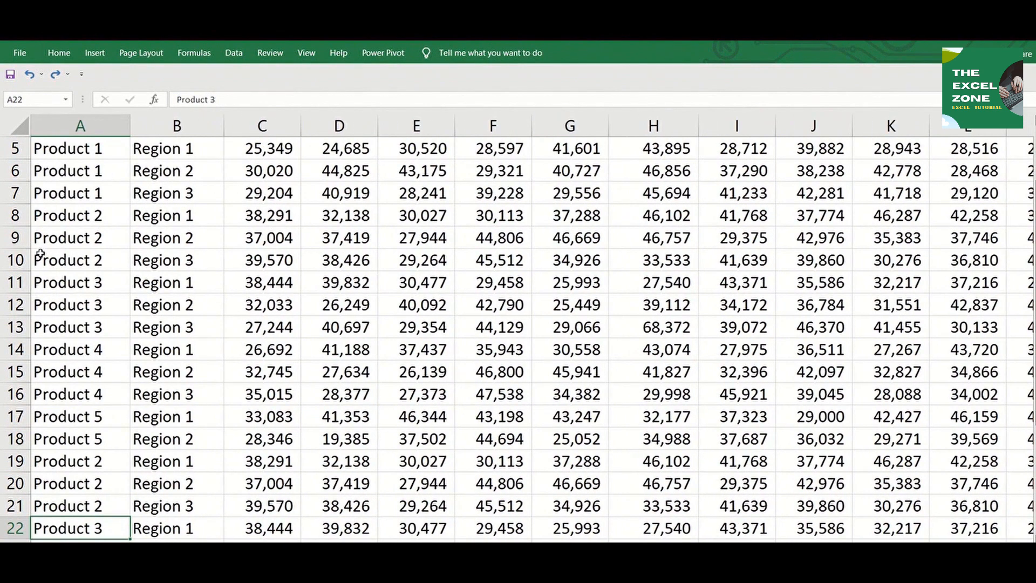
key(ctrl+Up)
key(ctrl+Up)
key(Down)
key(Down)
key(Down)
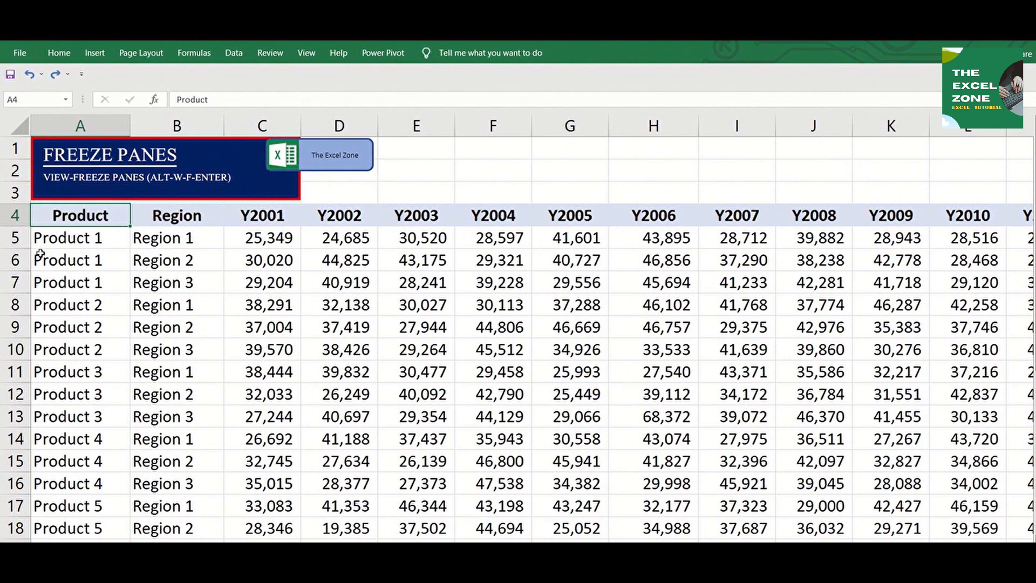
Step: Freeze the panes at cell C5 to lock rows 1 to 4 and the Product and Region columns
key(Right)
key(Right)
key(Down)
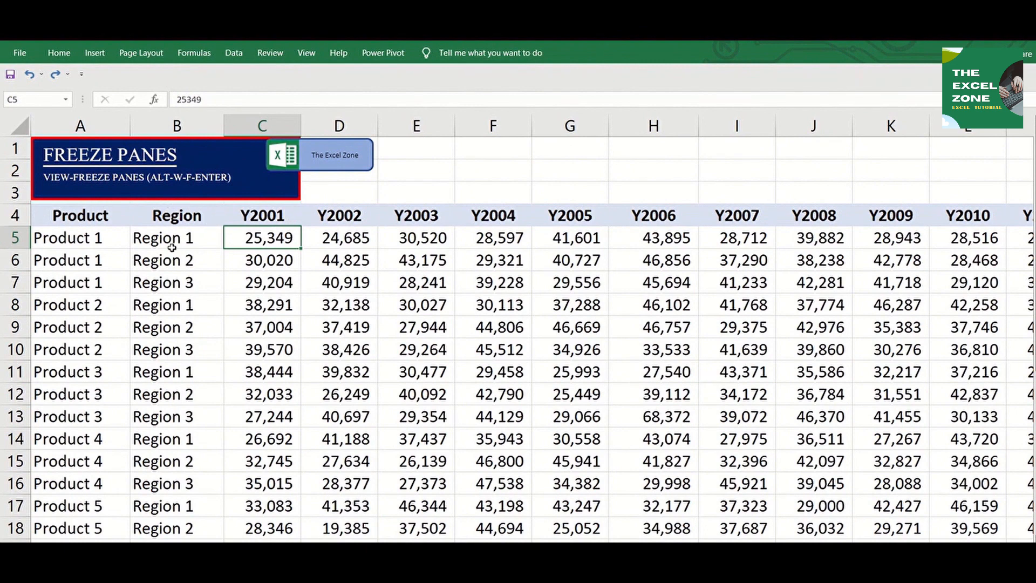
click(306, 55)
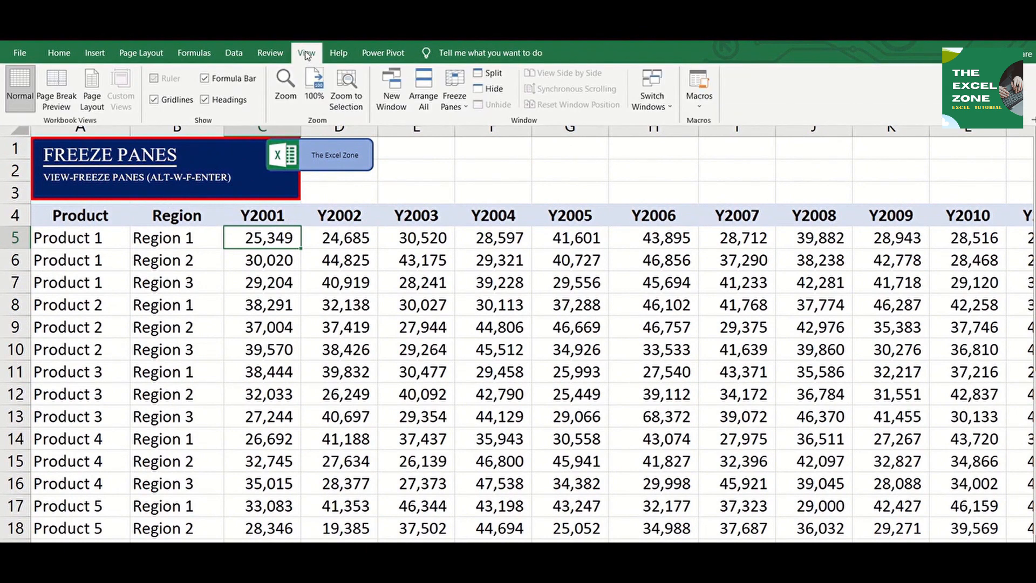
click(454, 108)
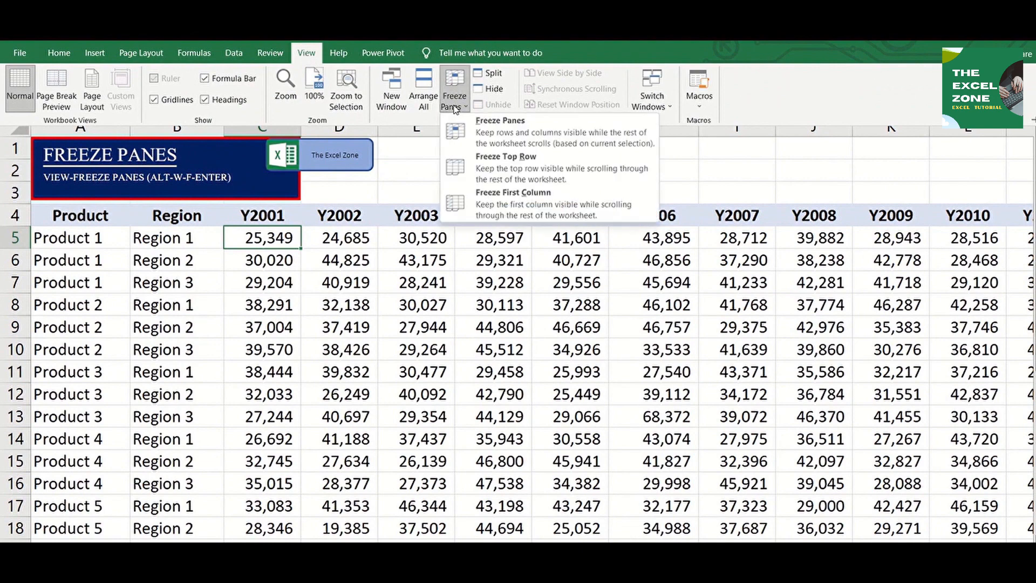
click(499, 132)
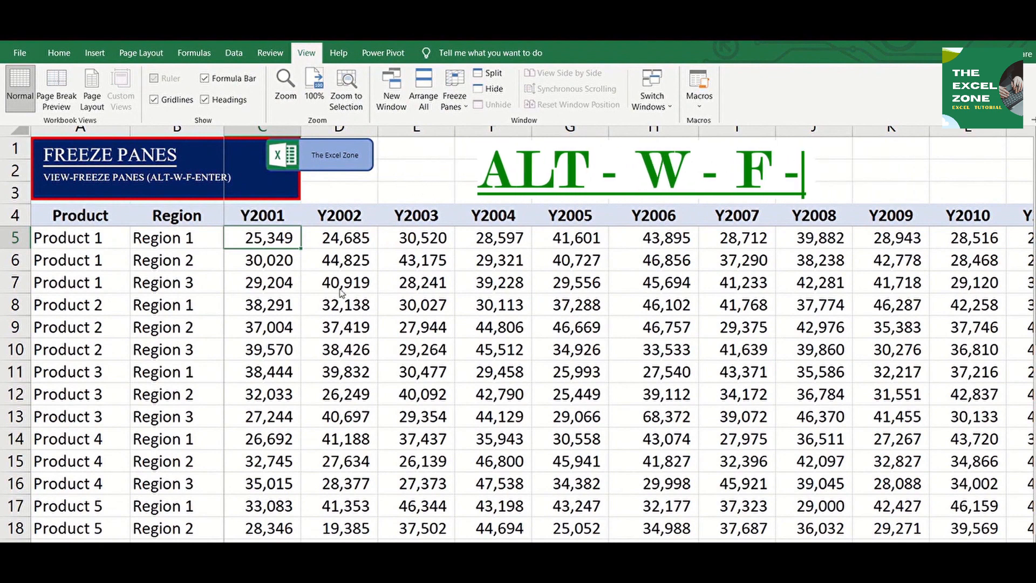
Step: Check the frozen header row by moving down column C to row 22
click(286, 301)
key(Down)
key(Down)
key(Down)
key(Down)
key(Down)
key(Down)
key(Down)
key(Down)
key(Down)
key(Down)
key(Down)
key(Down)
key(Down)
key(Down)
key(Down)
key(Down)
key(Down)
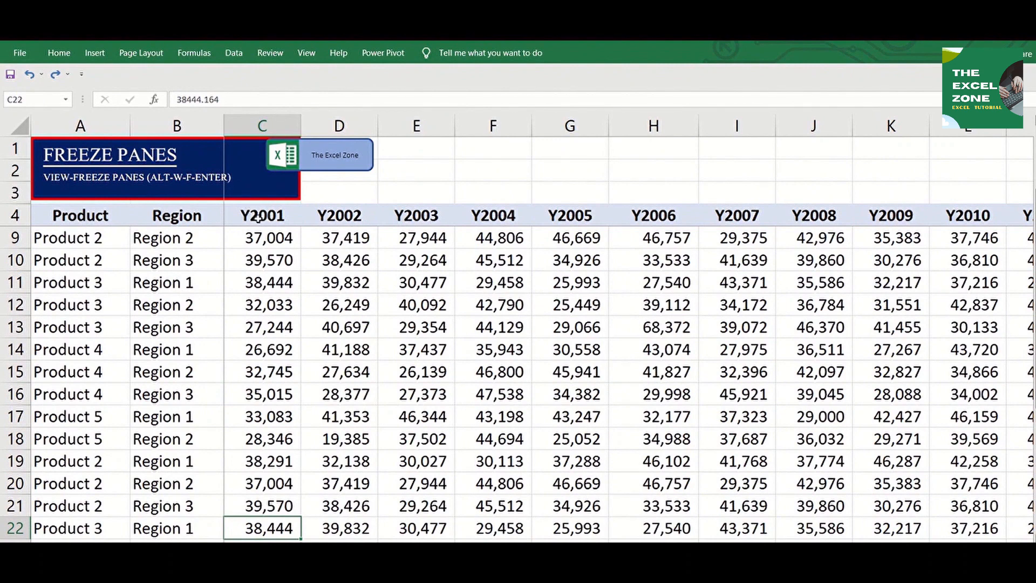
Step: Check the frozen Product and Region columns by moving across row 22 to column O, and return to cell C5
key(Right)
key(Right)
key(Right)
key(Right)
key(Right)
key(Right)
key(Right)
key(Right)
key(Right)
key(Right)
key(Right)
key(Right)
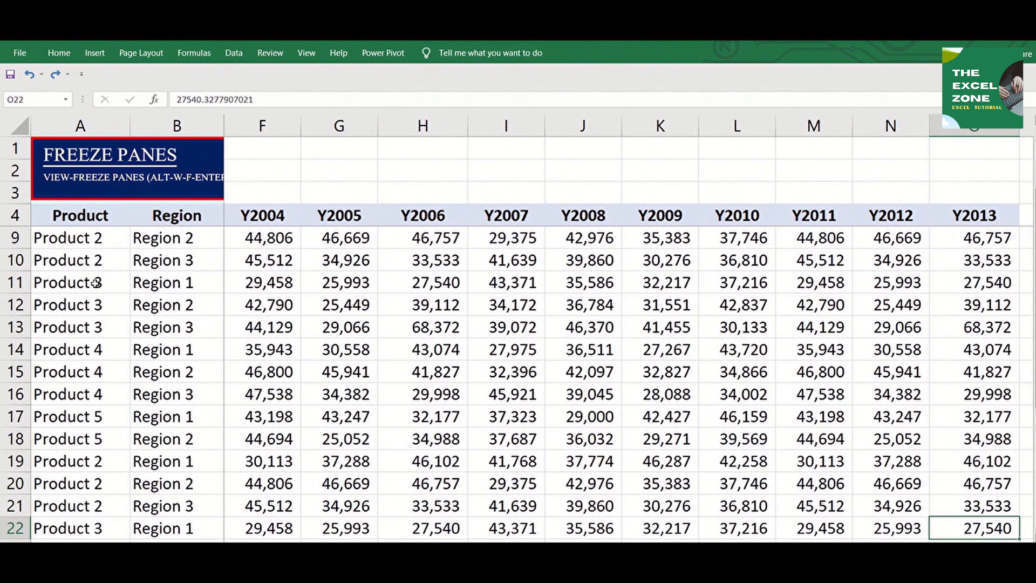
key(ctrl+Left)
key(ctrl+Up)
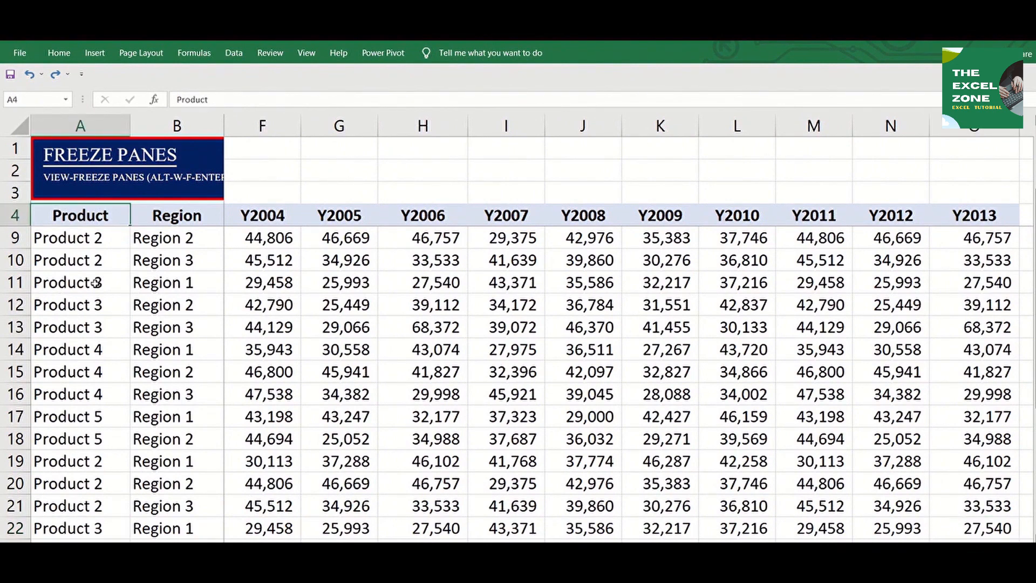
key(ctrl+Home)
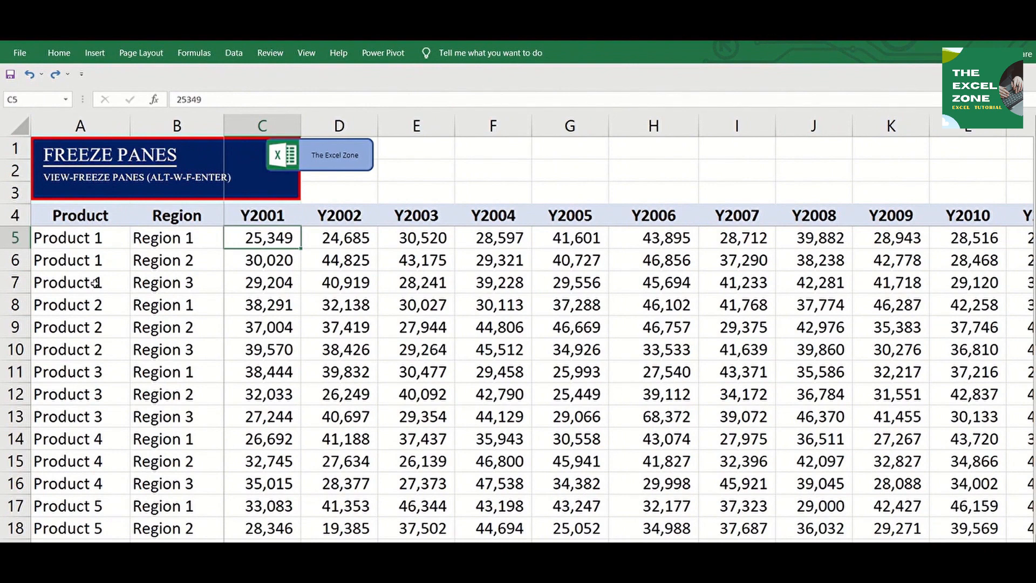
Step: Unfreeze the panes on the FREEZE PANES sheet
click(308, 53)
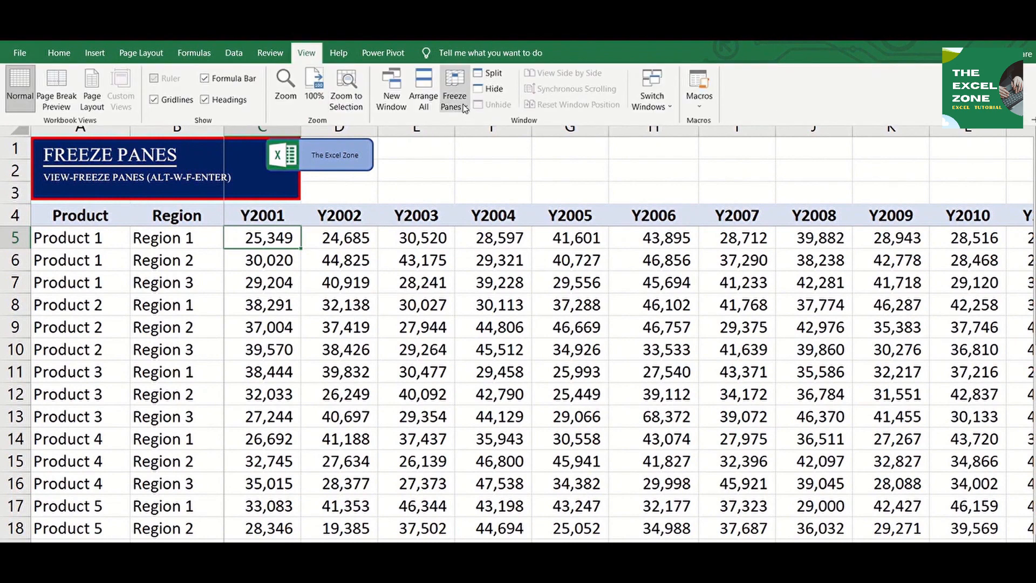
click(463, 105)
click(494, 129)
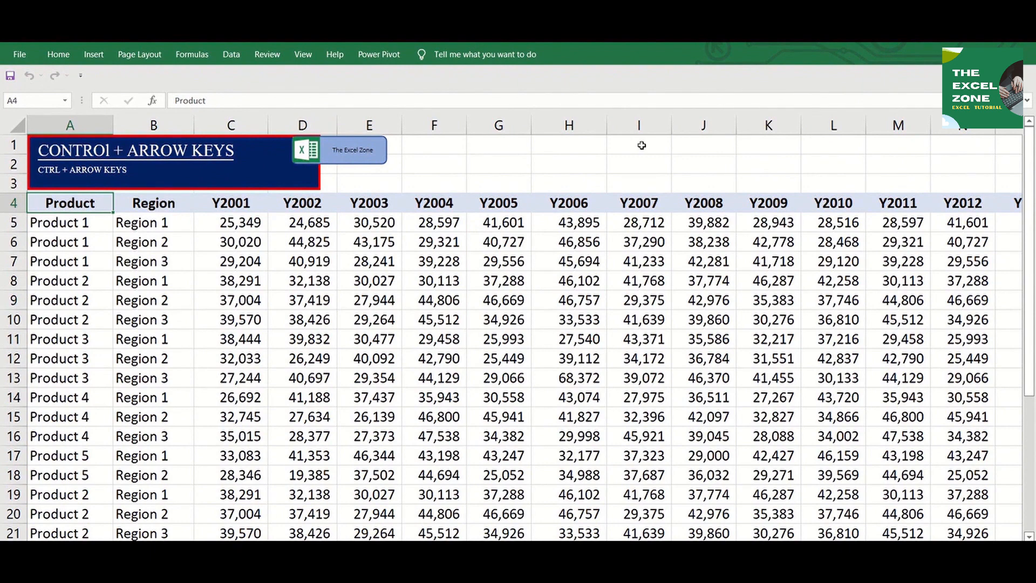
Step: From cell A4, jump to the Total row and back, and to the Total column and back
key(ctrl+Down)
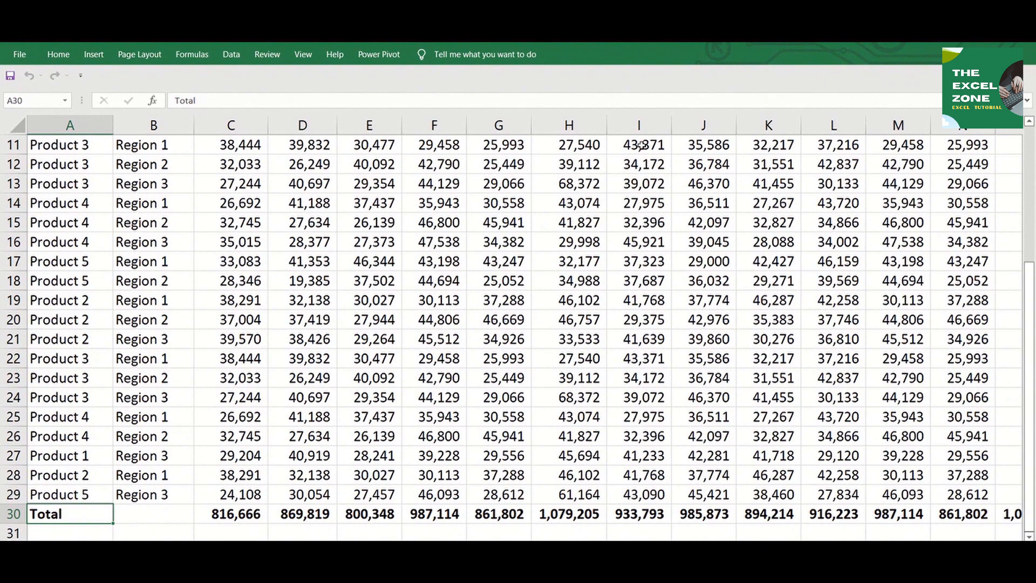
key(ctrl+Up)
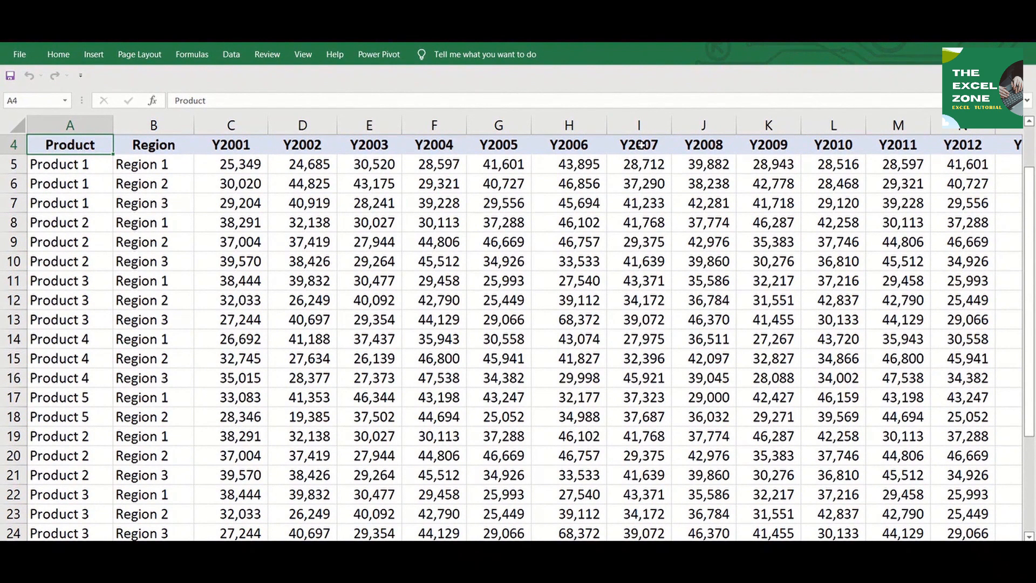
key(ctrl+Right)
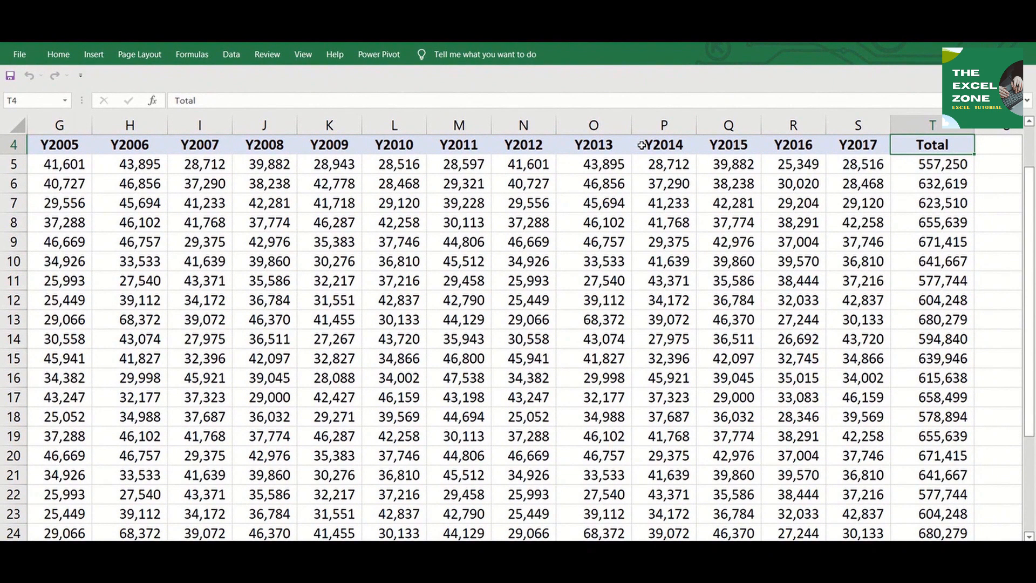
key(ctrl+Left)
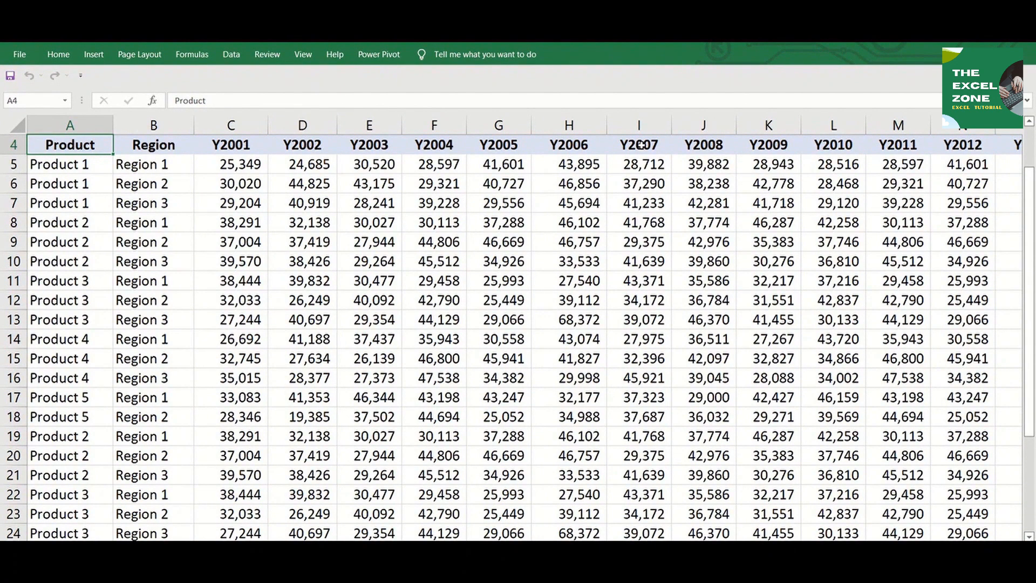
scroll(640, 144, up, 1)
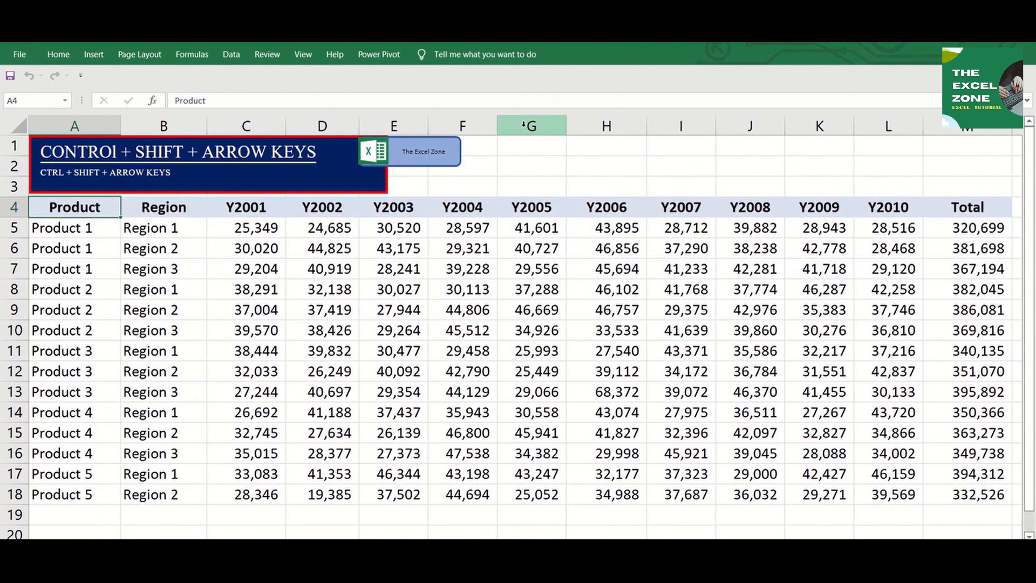
Step: Select the Product column data from A4 downward, and the Region column data from B18 up to its header
key(ctrl+shift+Down)
key(ctrl+Down)
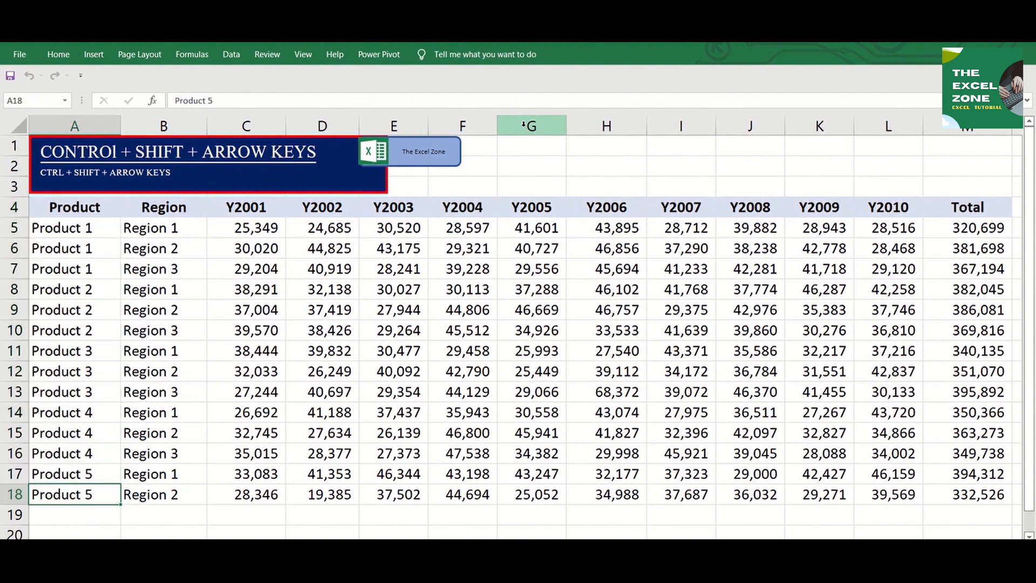
key(Right)
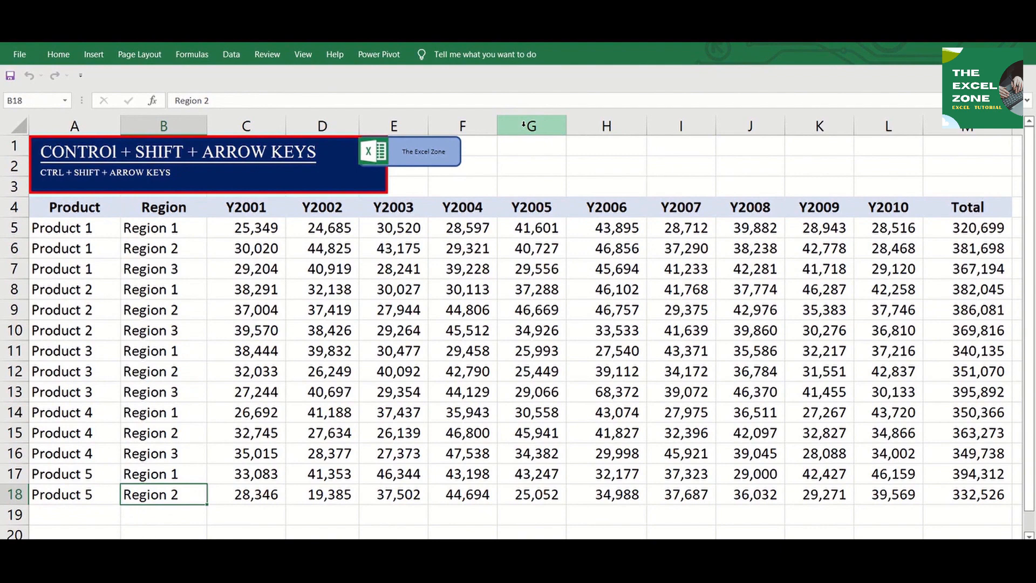
key(ctrl+shift+Up)
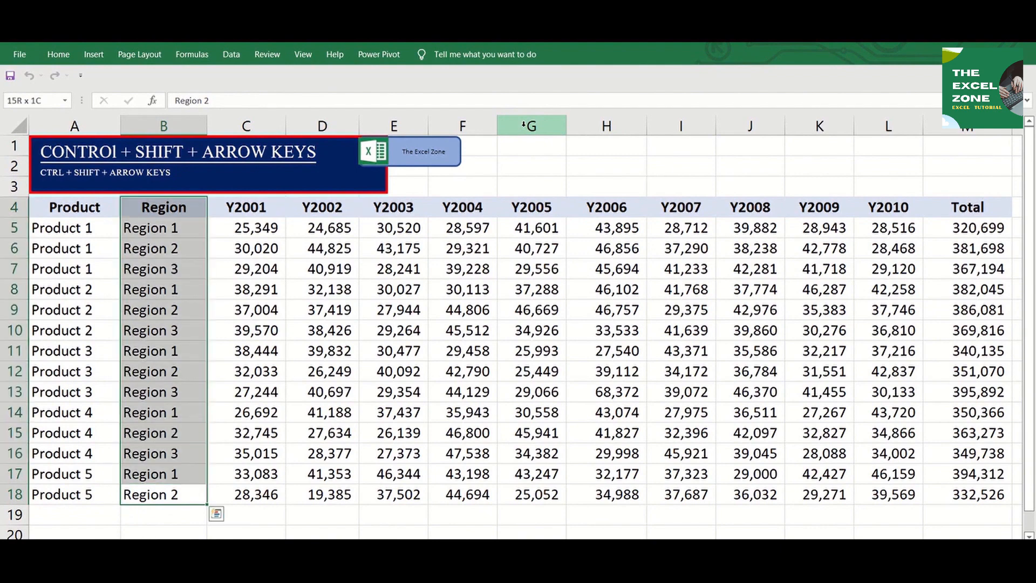
key(ctrl+Up)
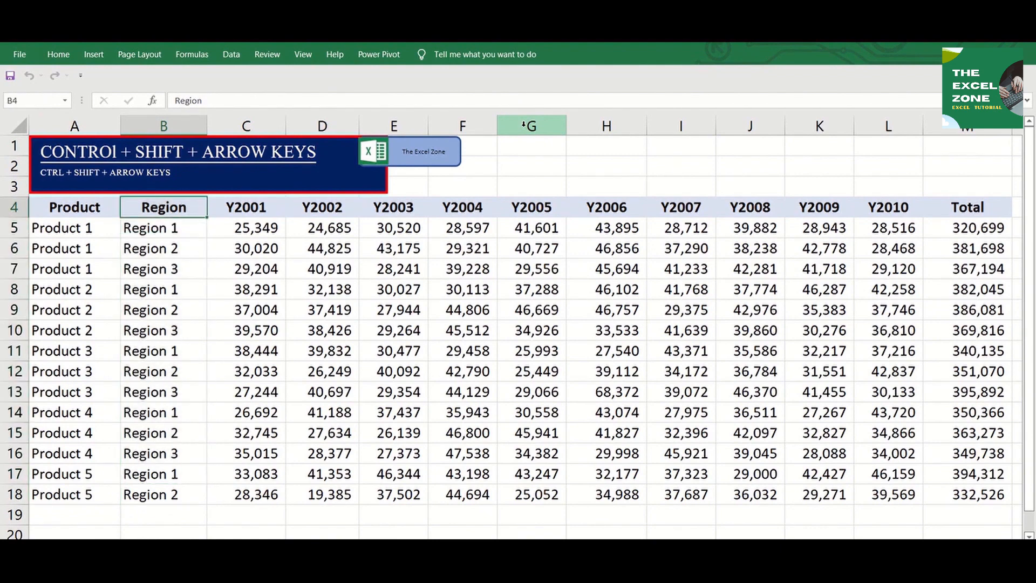
Step: Select the headers from Region to Total in row 4, and row 5 from its Total cell back to Product
key(ctrl+shift+Right)
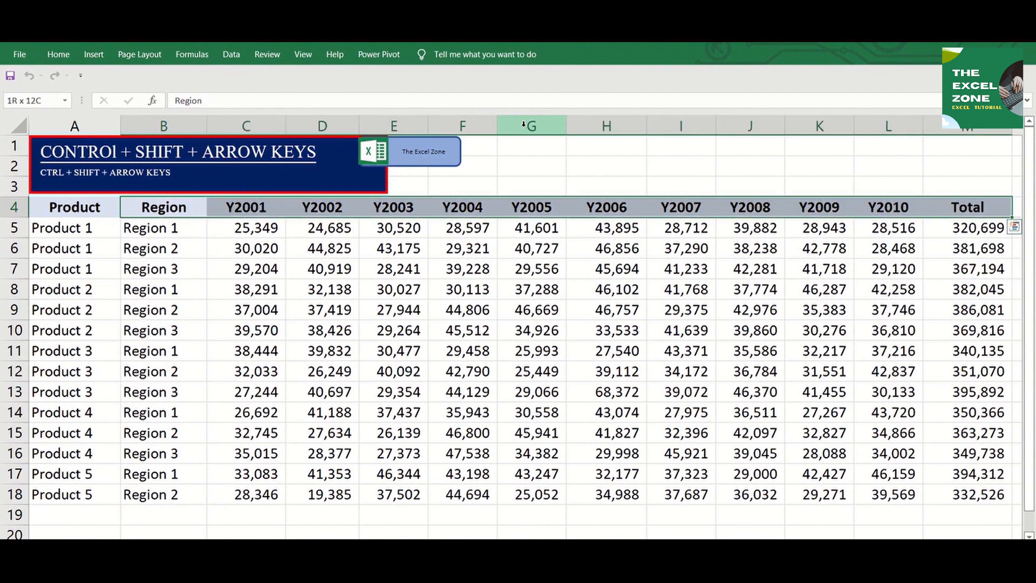
key(ctrl+Right)
key(Down)
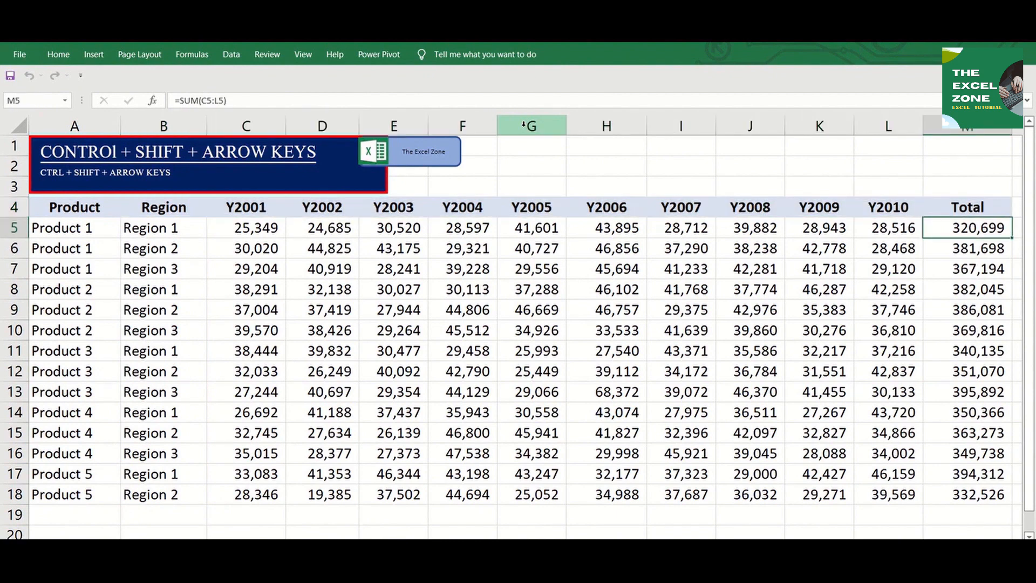
key(ctrl+shift+Left)
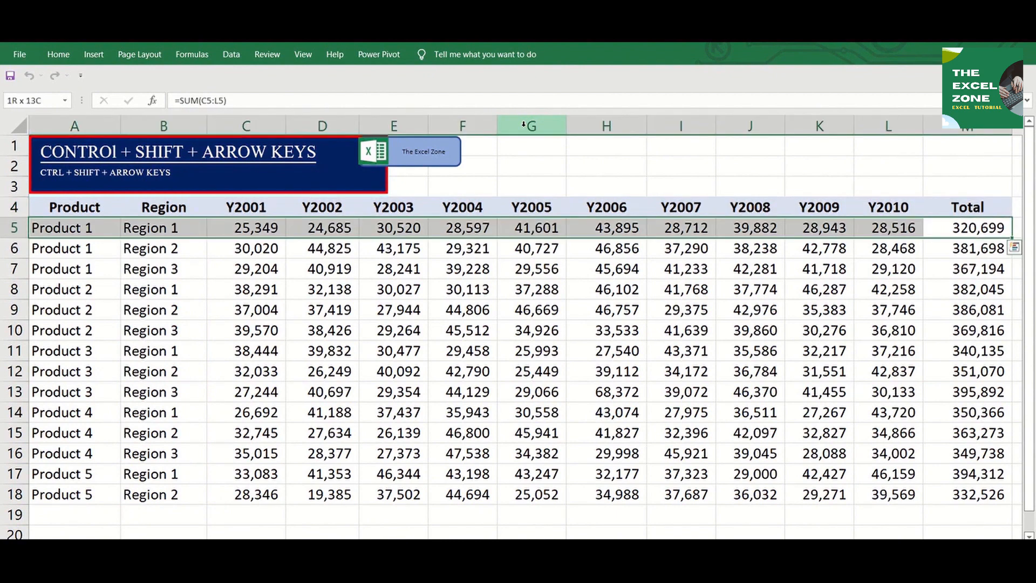
key(ctrl+Left)
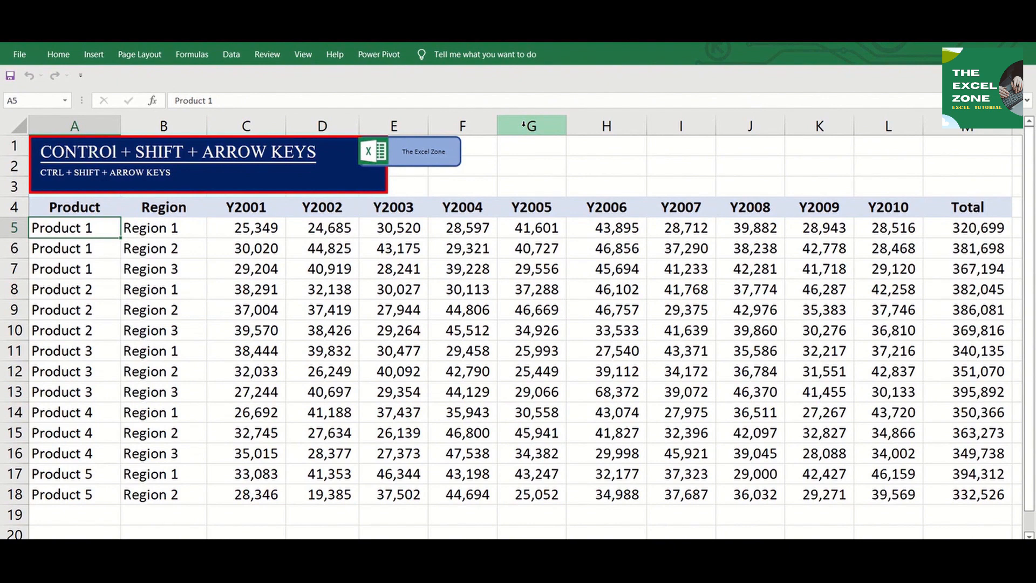
Step: Select all of column A, and the row 5 data from cell A5 across to the Total column
key(ctrl+space)
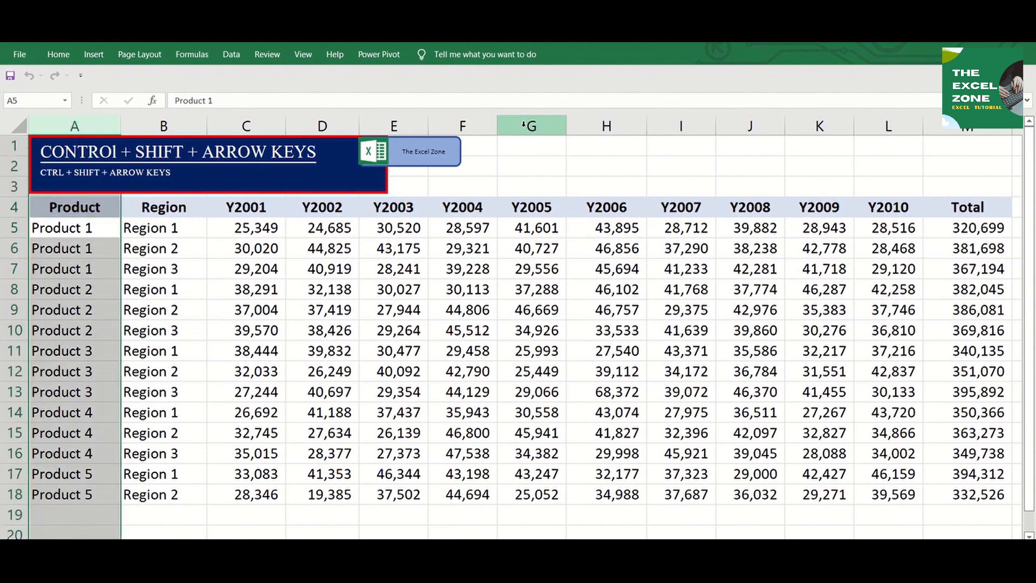
key(Up)
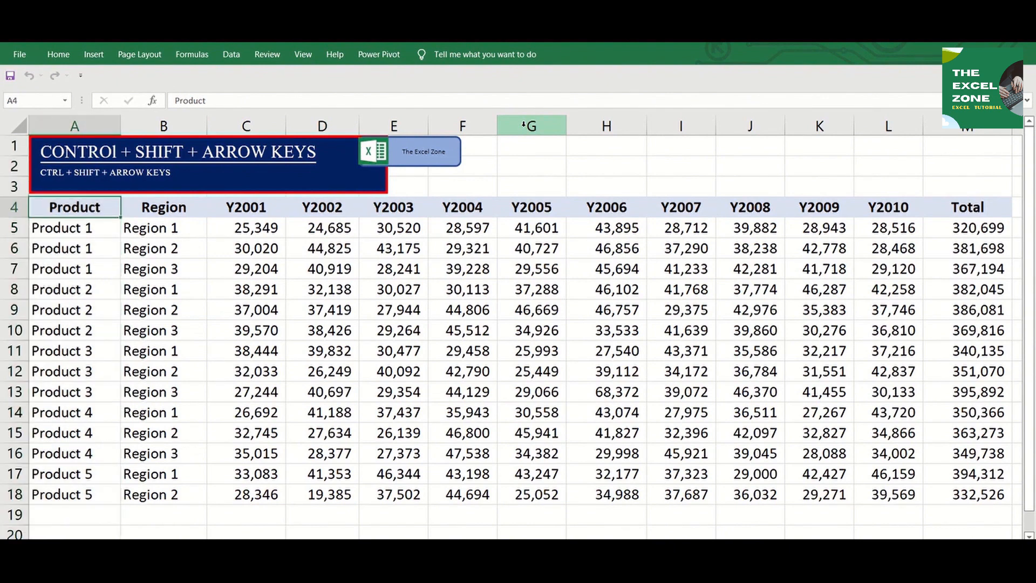
key(Down)
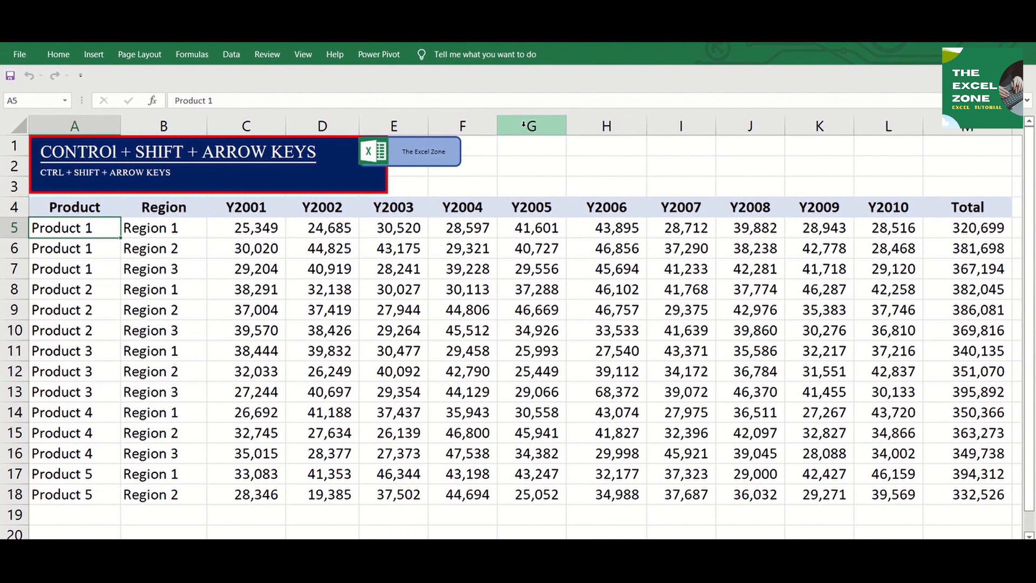
key(ctrl+shift+Right)
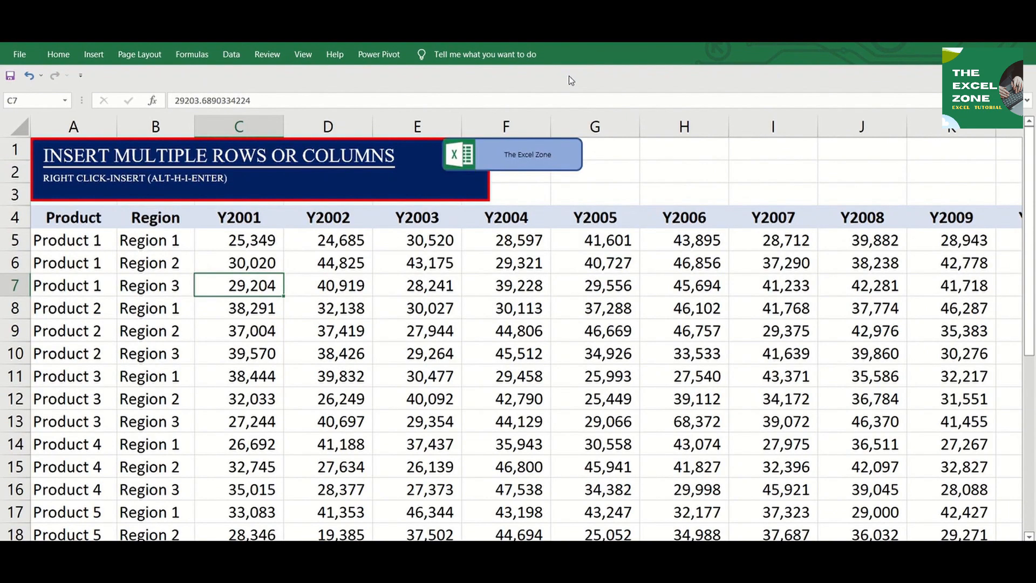
Step: Insert one blank row above row 7, the Product 1, Region 3 row
key(shift+space)
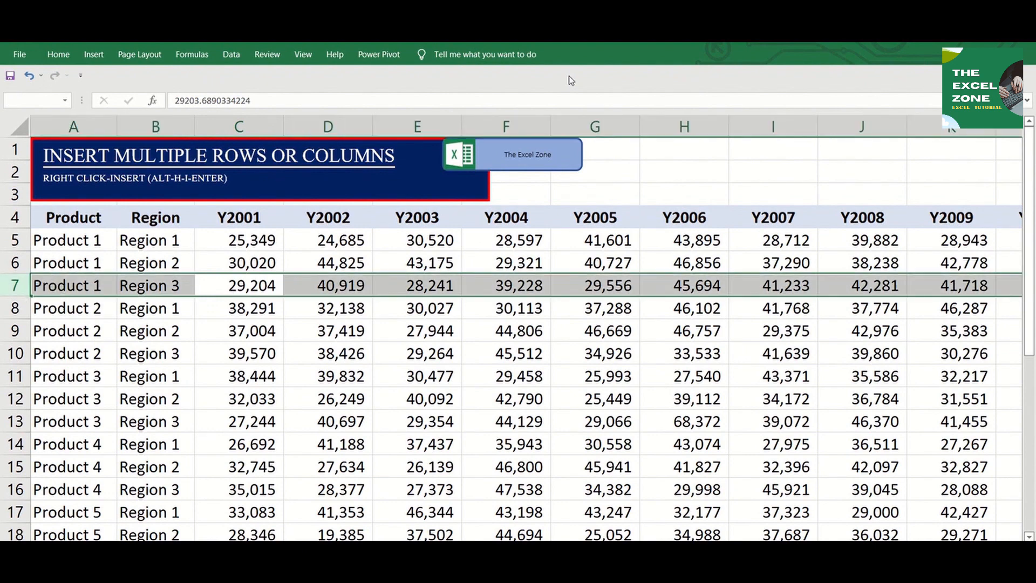
right_click(453, 292)
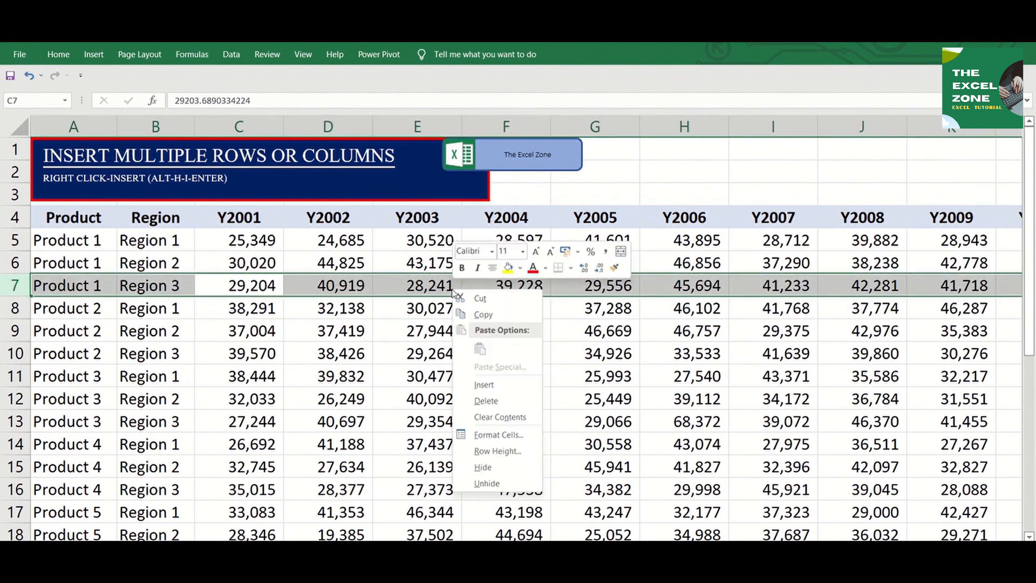
click(481, 383)
key(Up)
key(Down)
Step: Insert five blank rows above row 8 by selecting the entire rows 8 to 12
key(Down)
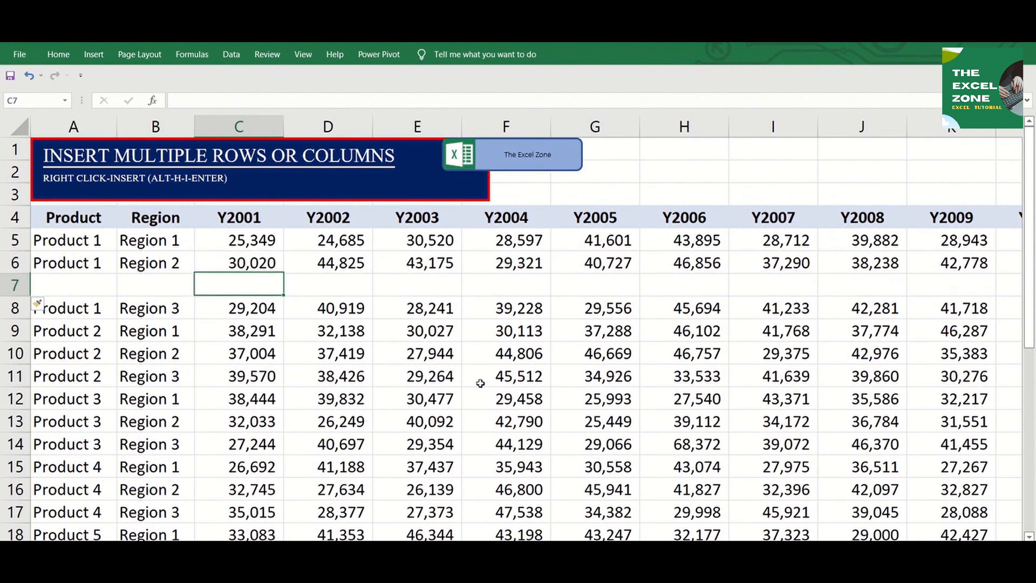
key(shift+Down)
key(shift+Down)
key(shift+Down)
key(shift+Down)
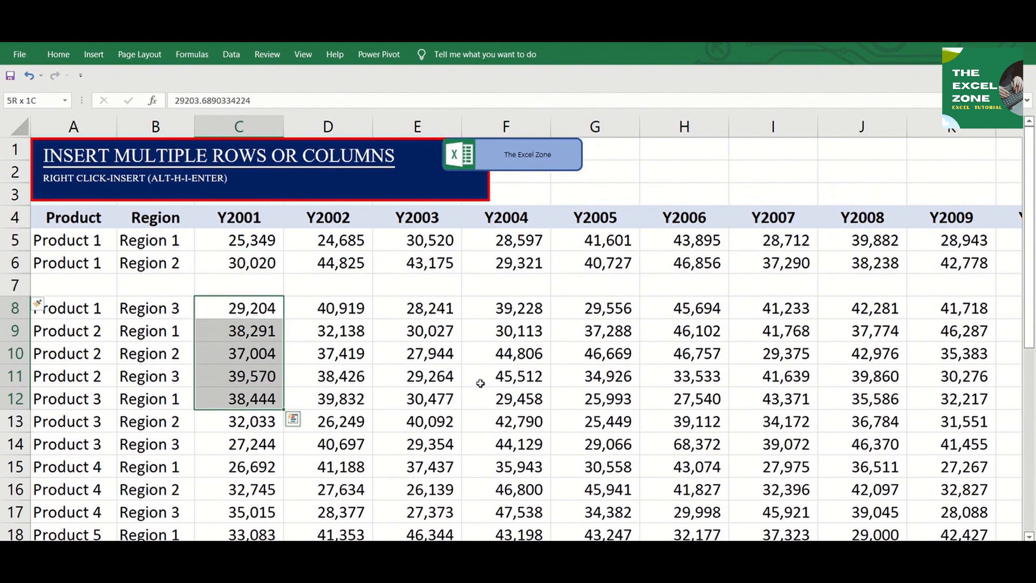
key(shift+space)
right_click(464, 368)
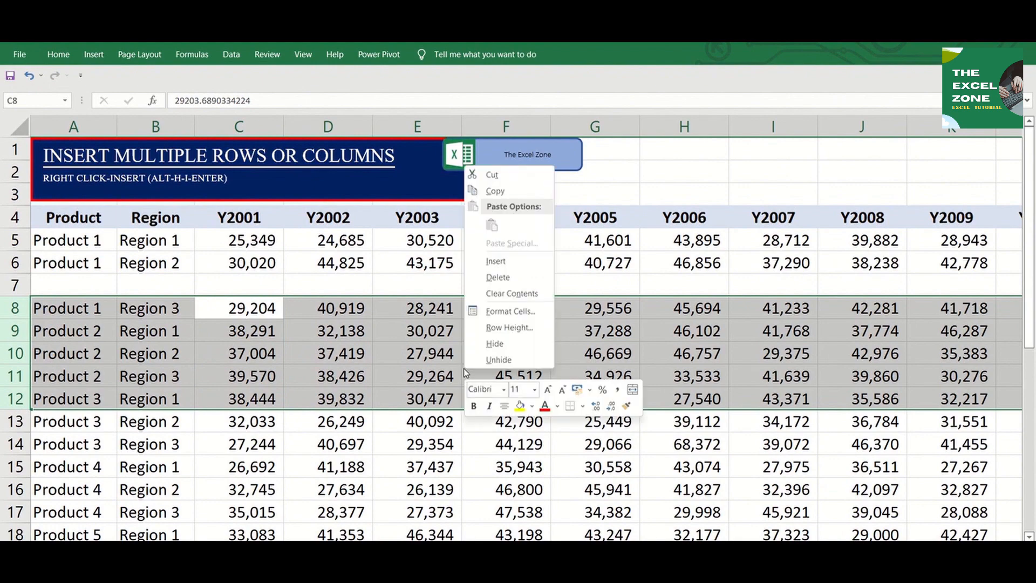
click(495, 261)
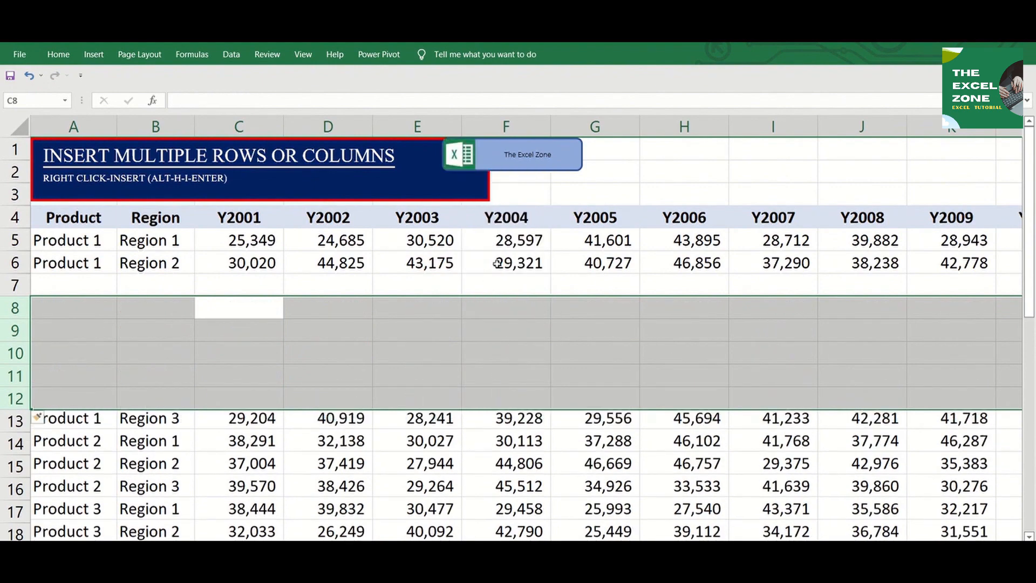
Step: Undo the five-row insertion and the single-row insertion, and move to cell C6
key(ctrl+z)
key(ctrl+z)
key(Up)
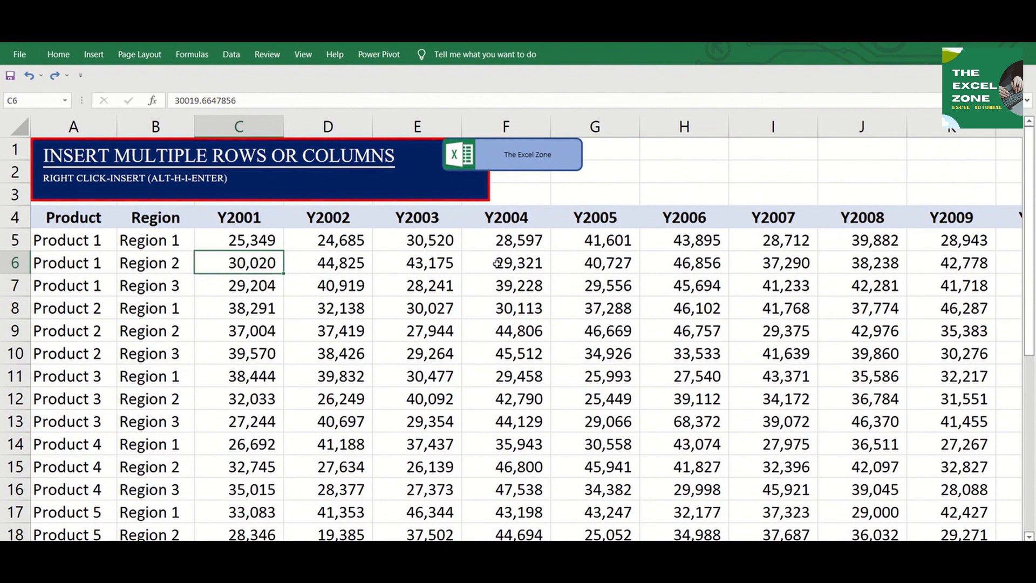
Step: Insert three blank columns before the Y2001 column using columns C to E, and undo the insertion
key(shift+Right)
key(shift+Right)
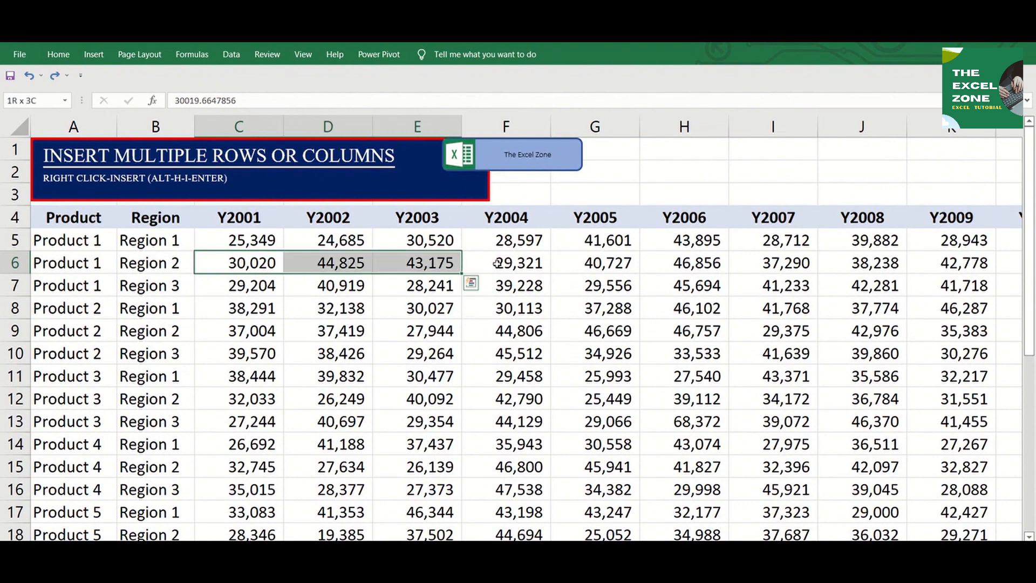
key(ctrl+space)
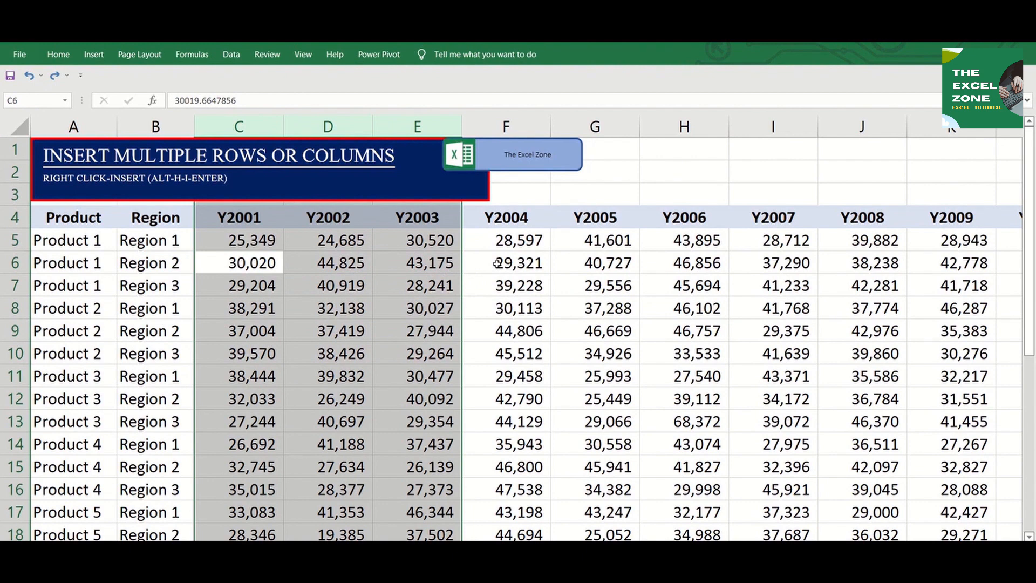
right_click(409, 294)
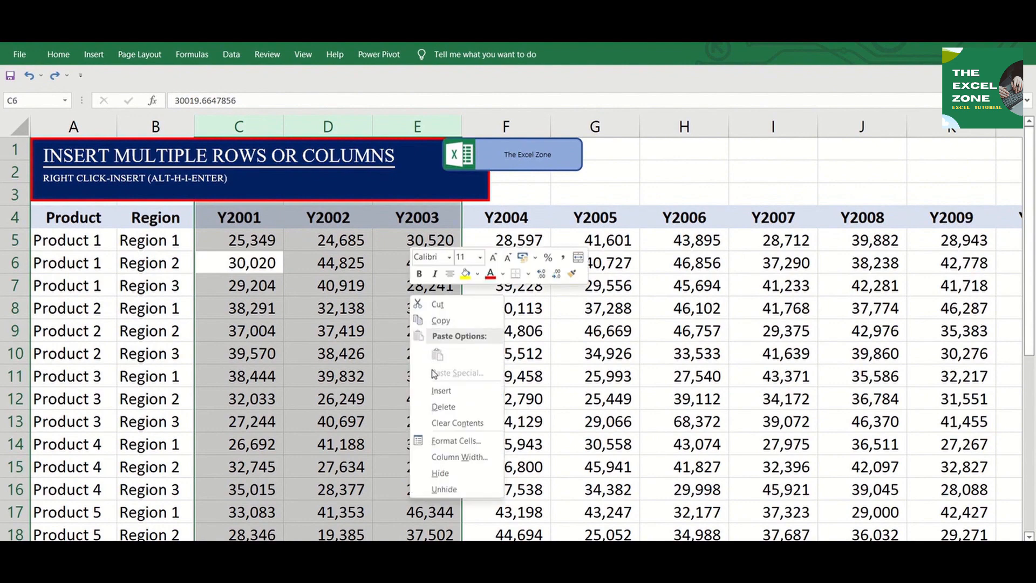
click(439, 390)
key(Up)
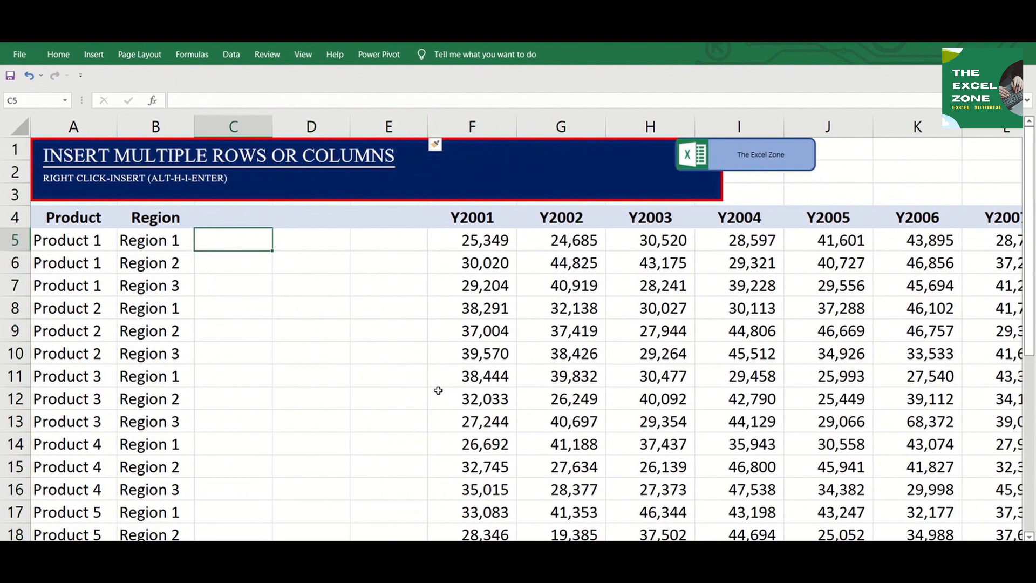
key(ctrl+z)
Step: Select the entire row 7 and insert a single blank row above it
key(Down)
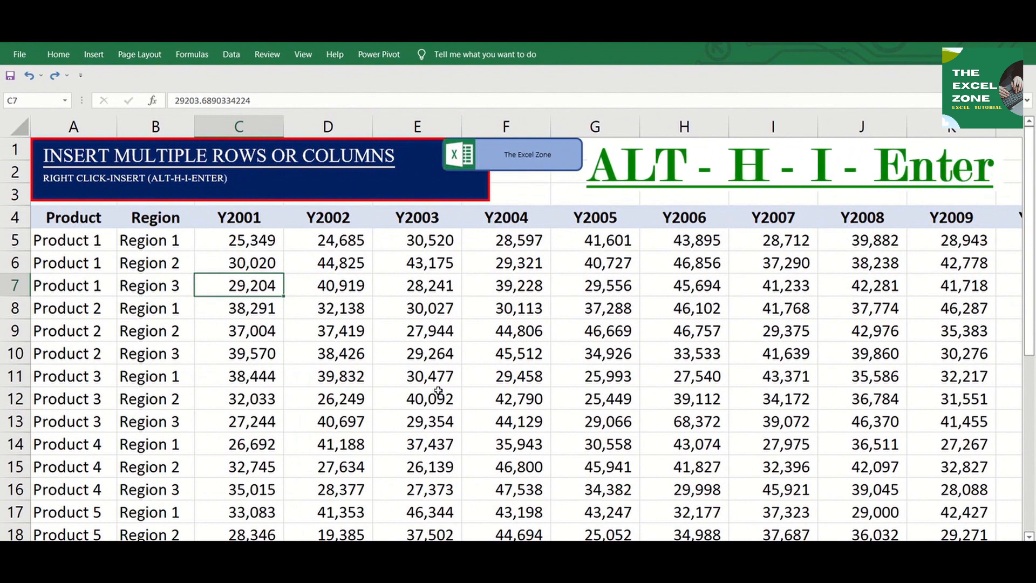
key(shift+space)
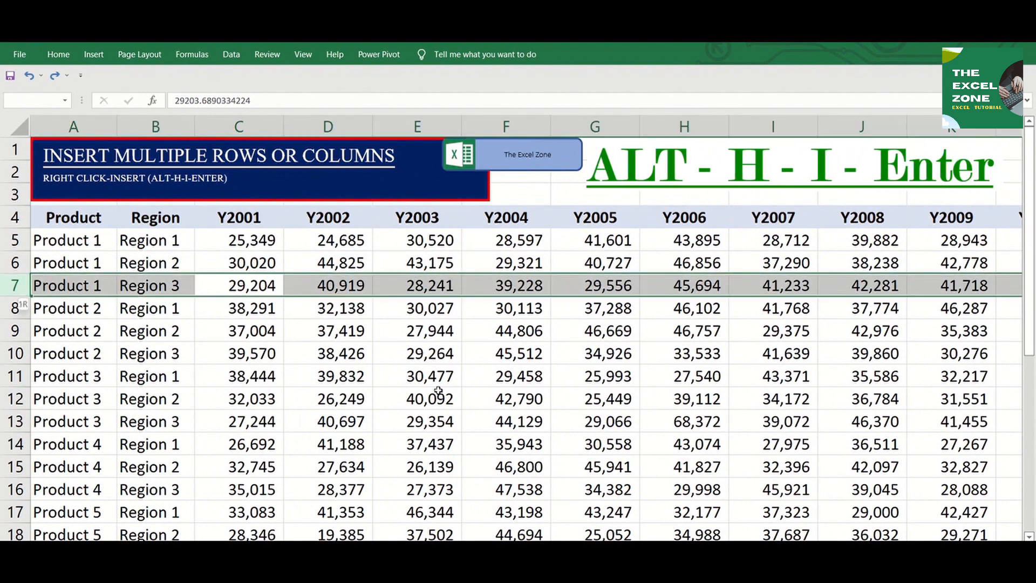
key(alt+h)
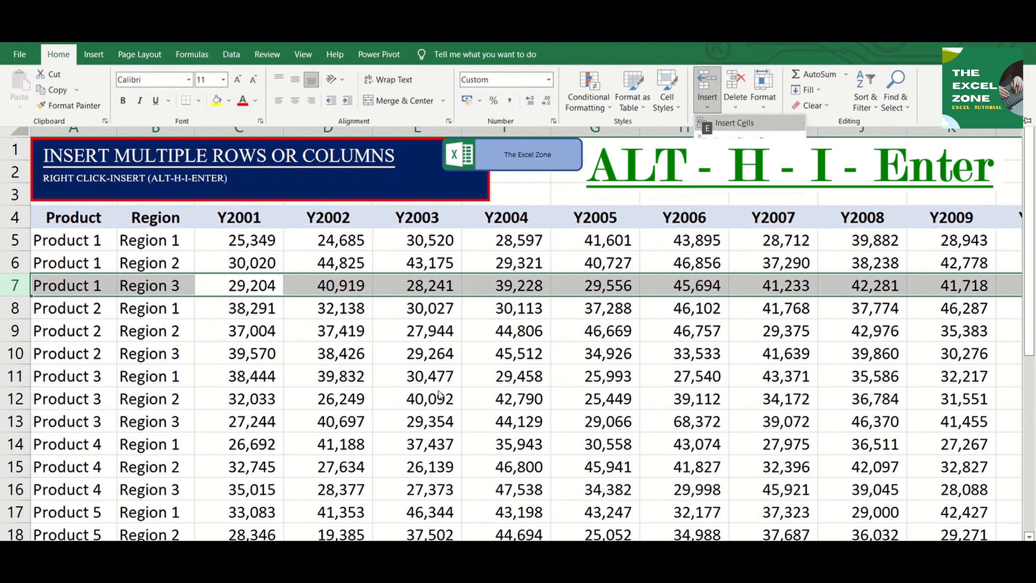
key(i)
key(Return)
key(Down)
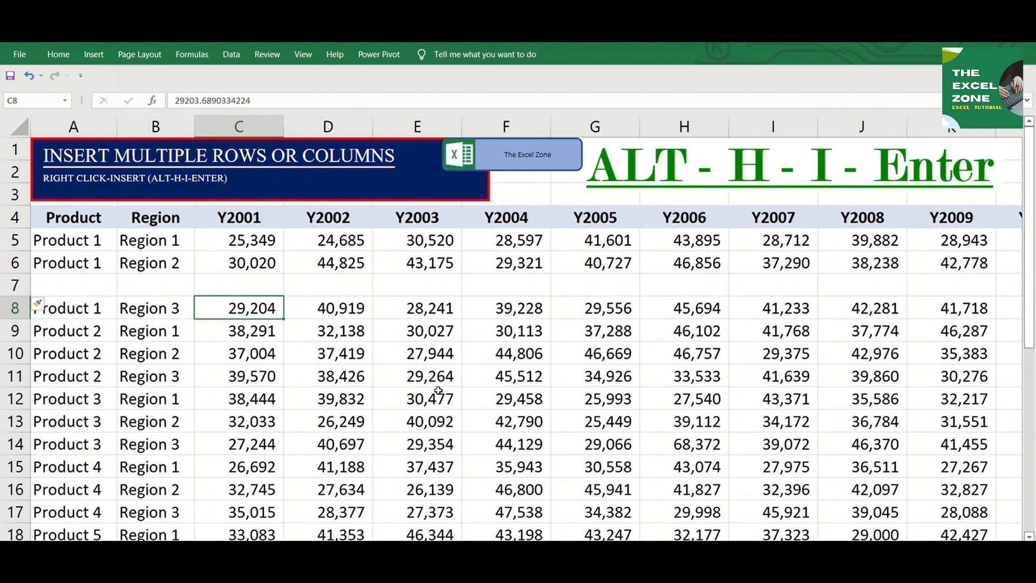
Step: Select the entire Y2001 column and insert a single blank column before it
key(ctrl+space)
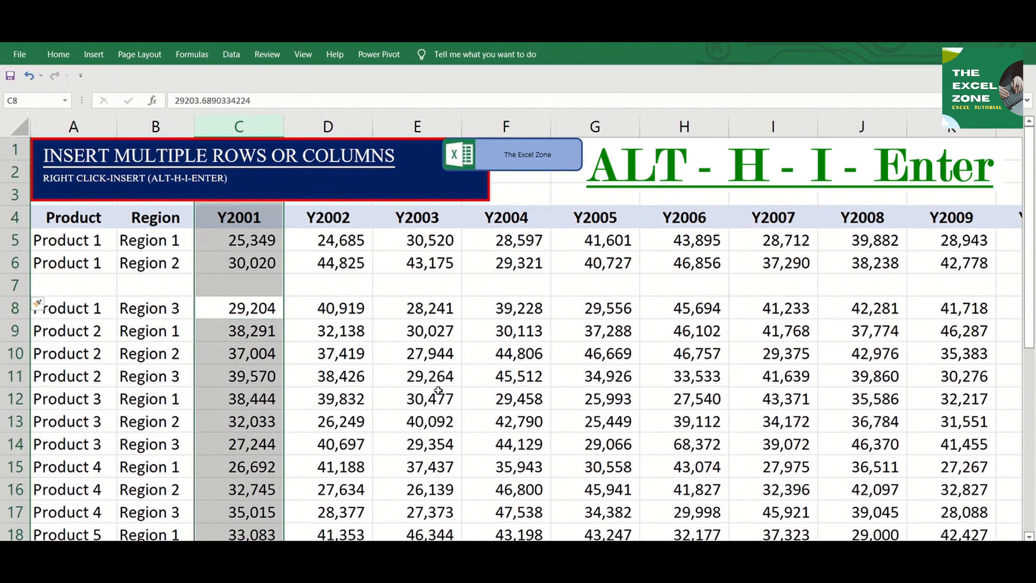
key(alt+h)
key(i)
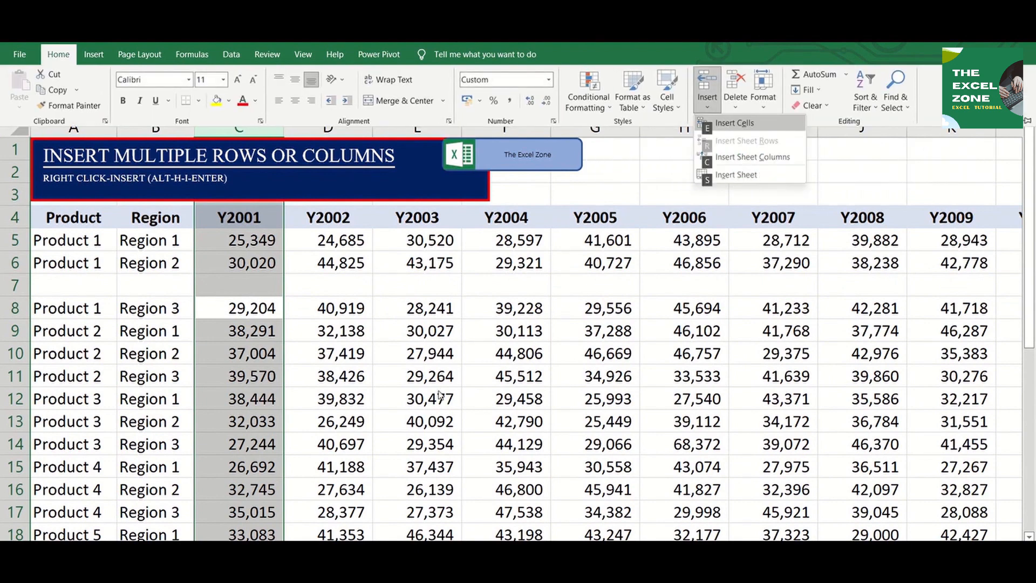
key(Return)
key(Down)
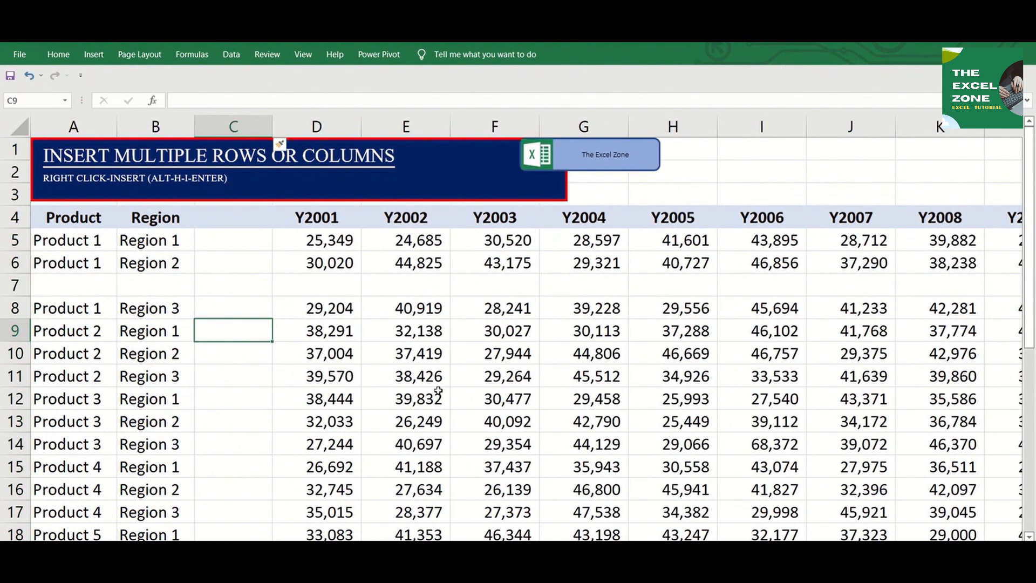
Step: Undo the single-column insertion and the single-row insertion
key(ctrl+z)
key(ctrl+z)
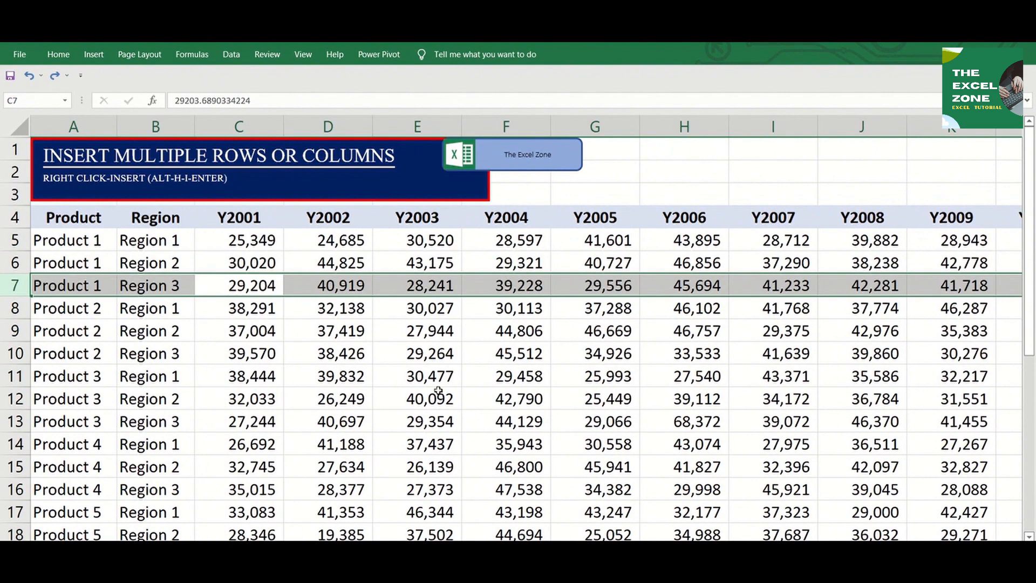
key(Up)
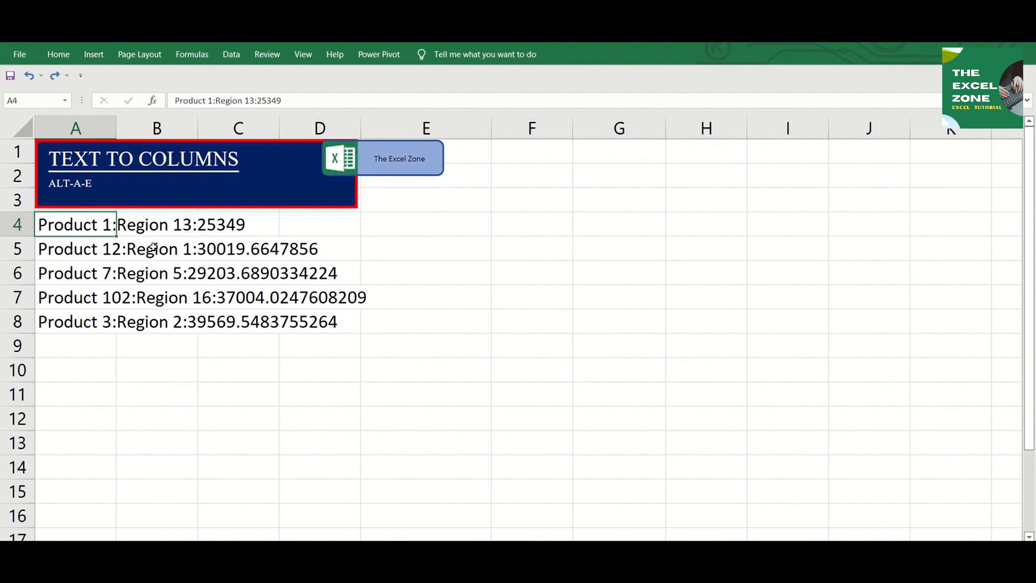
Step: Split the text in A4:A8 into columns as delimited data, adding a colon as a custom delimiter, and auto-fit column A
key(ctrl+shift+Down)
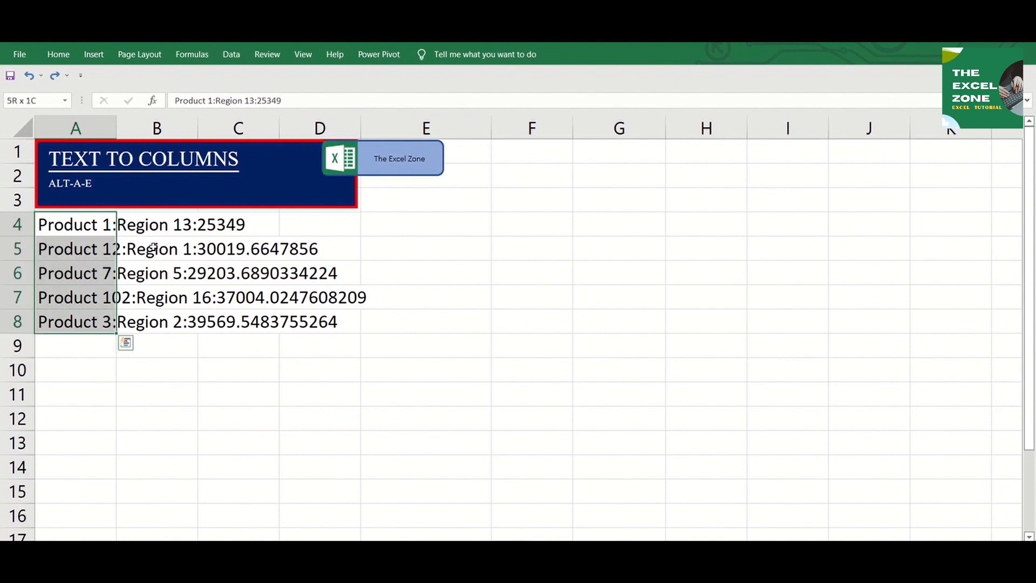
key(alt+a)
key(e)
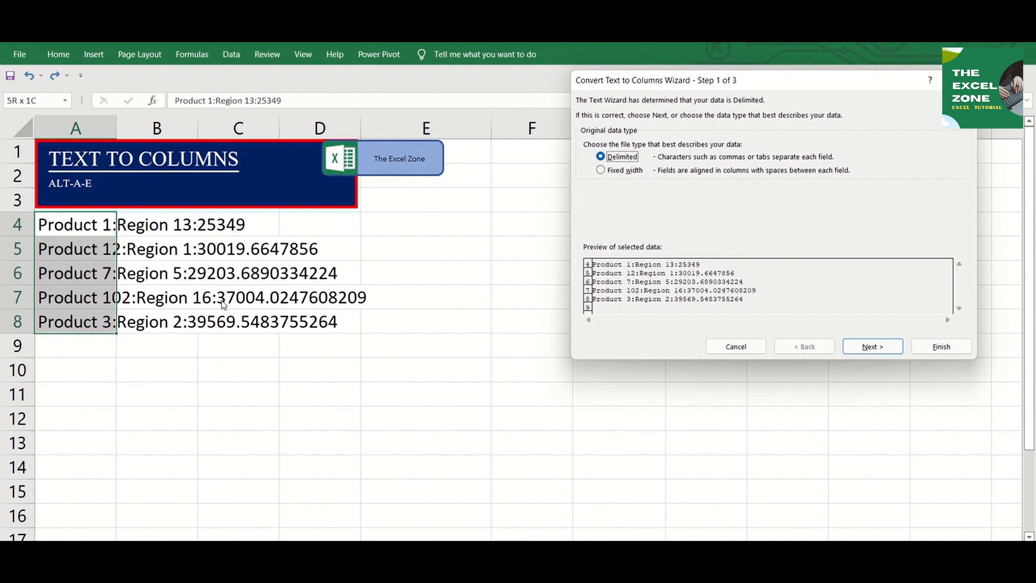
click(864, 350)
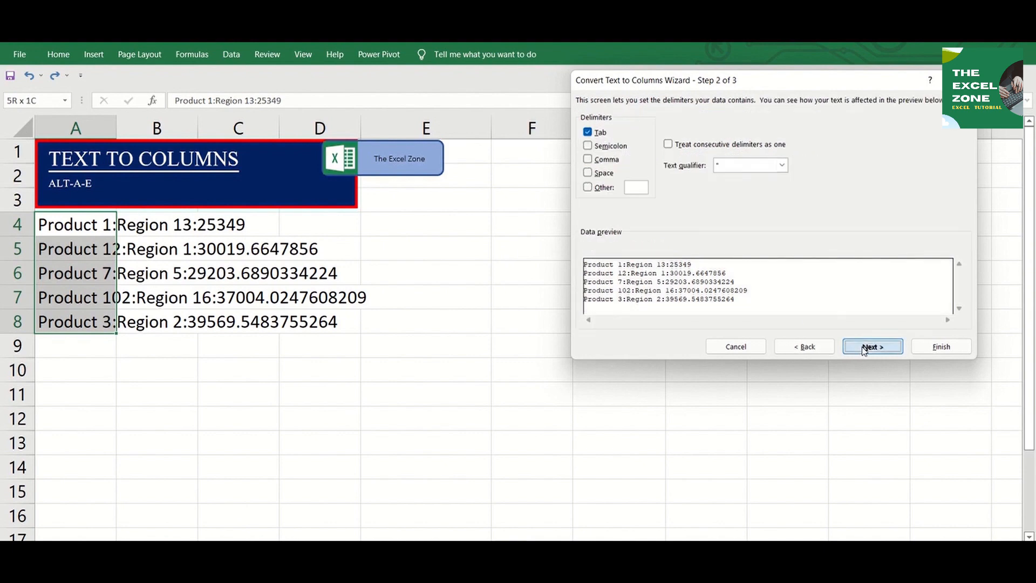
click(600, 189)
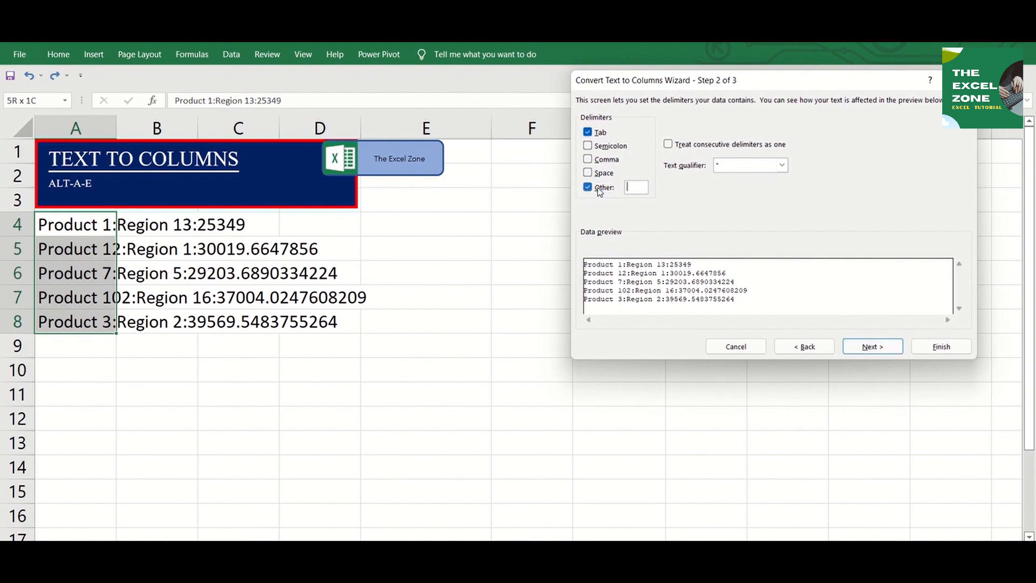
text(:)
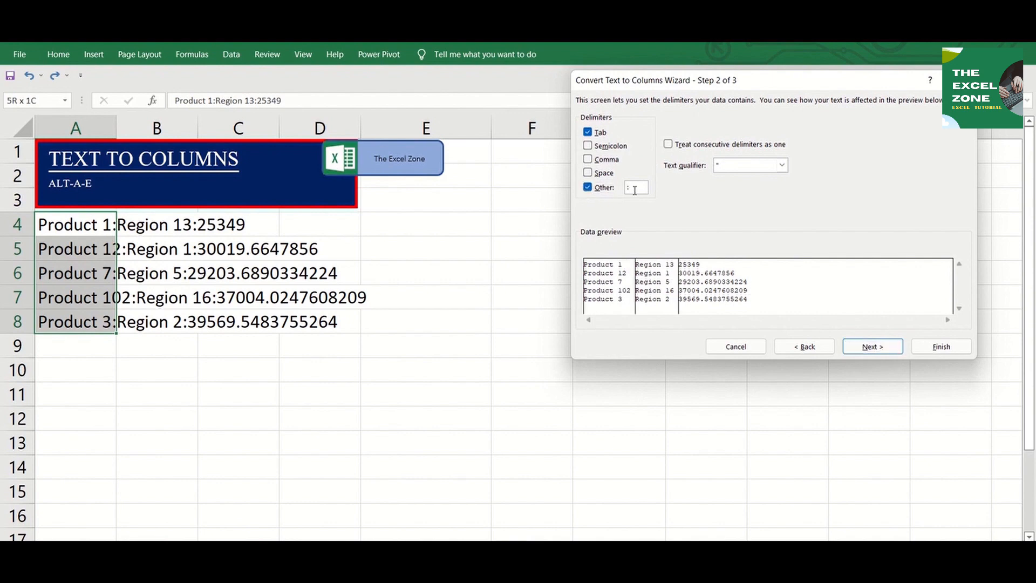
click(873, 347)
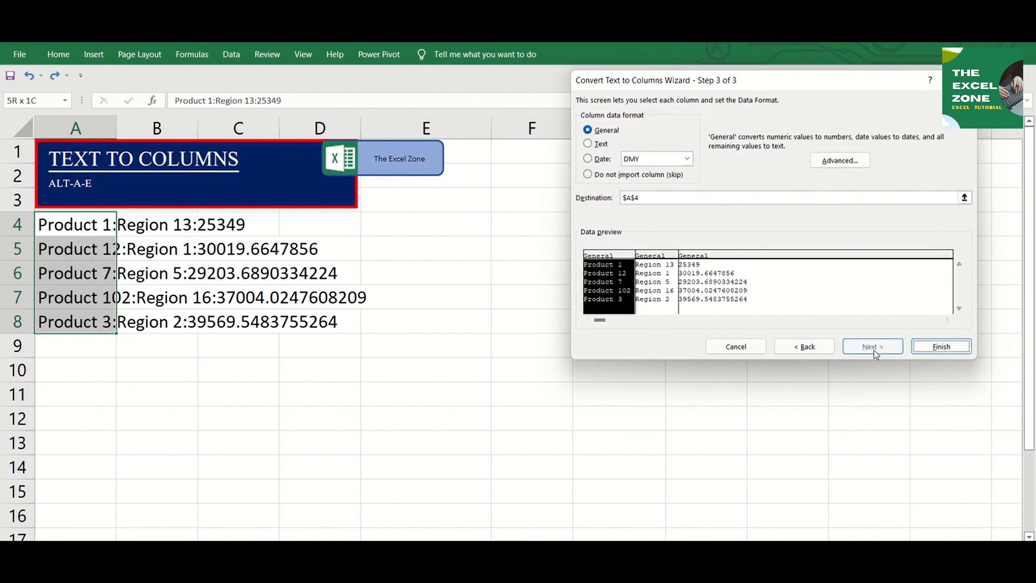
click(942, 347)
key(Down)
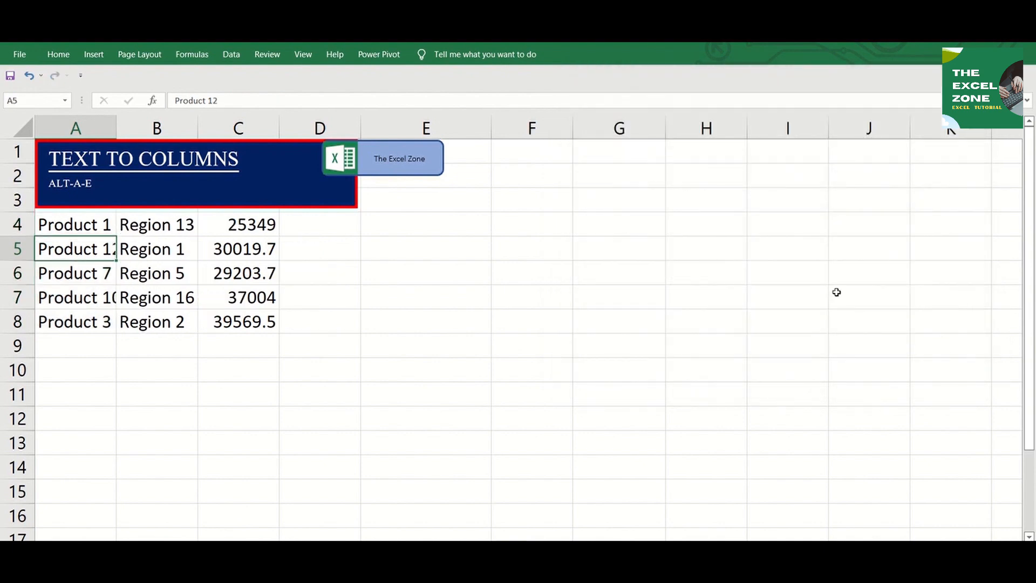
double_click(119, 120)
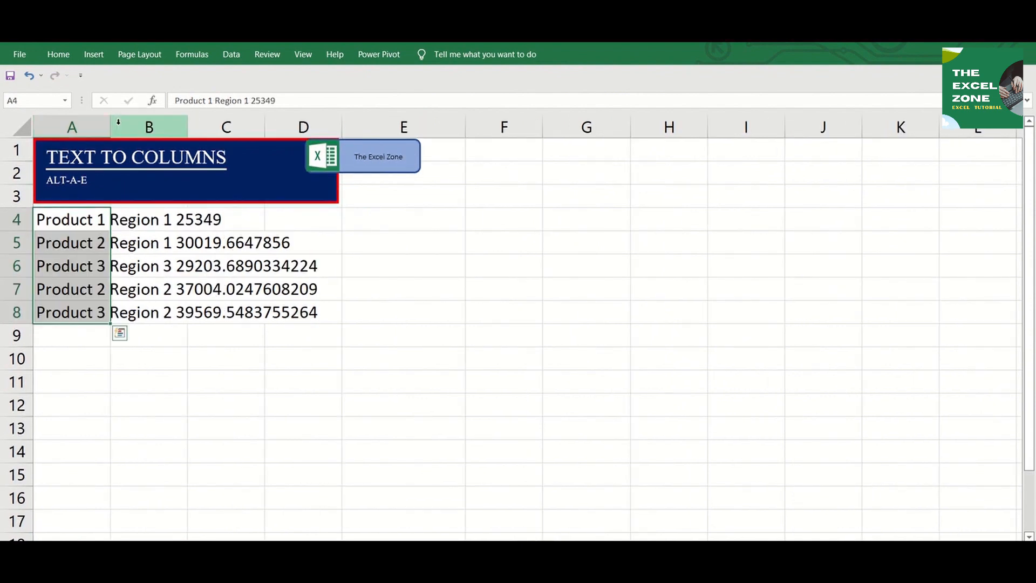
Step: Split the space-separated text in A4:A8 into fixed-width columns, deleting the break lines between the words Product and Region and their numbers
key(alt)
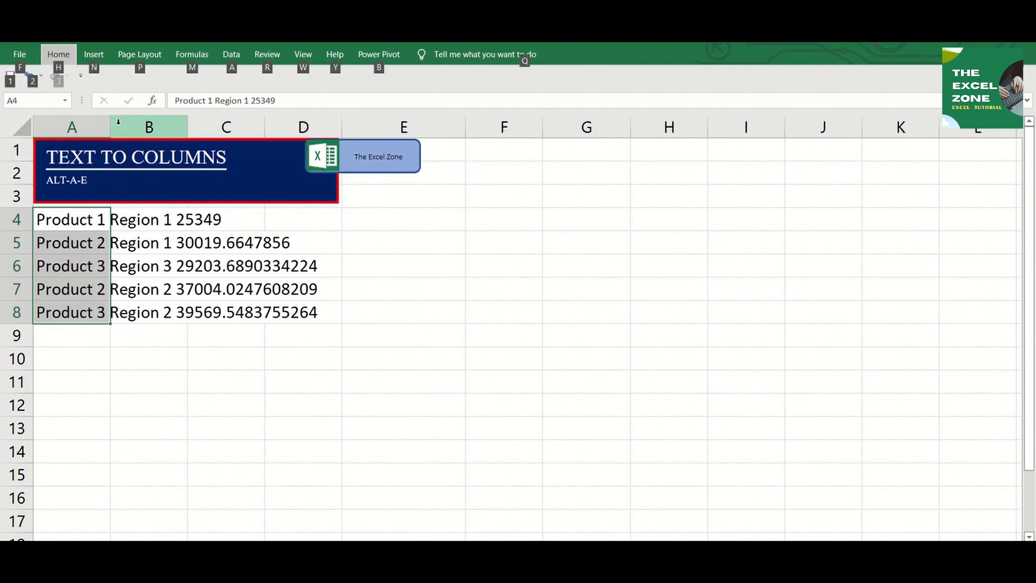
key(a)
key(e)
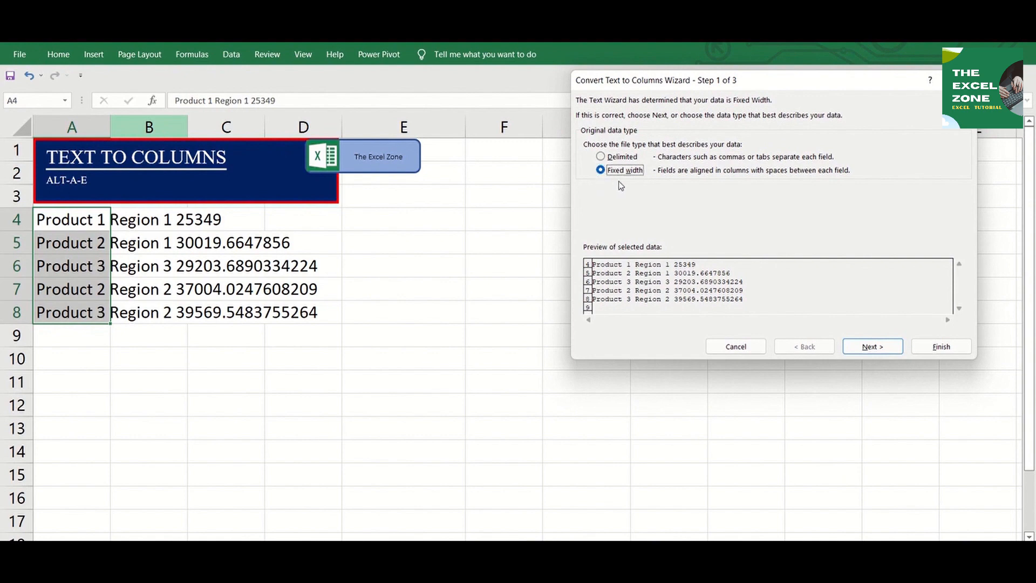
click(866, 347)
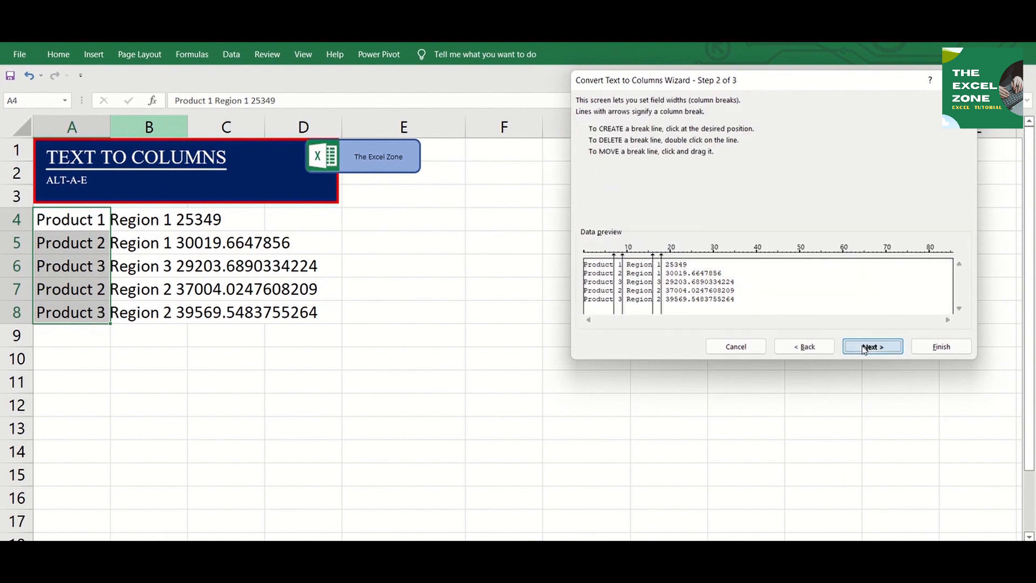
double_click(616, 300)
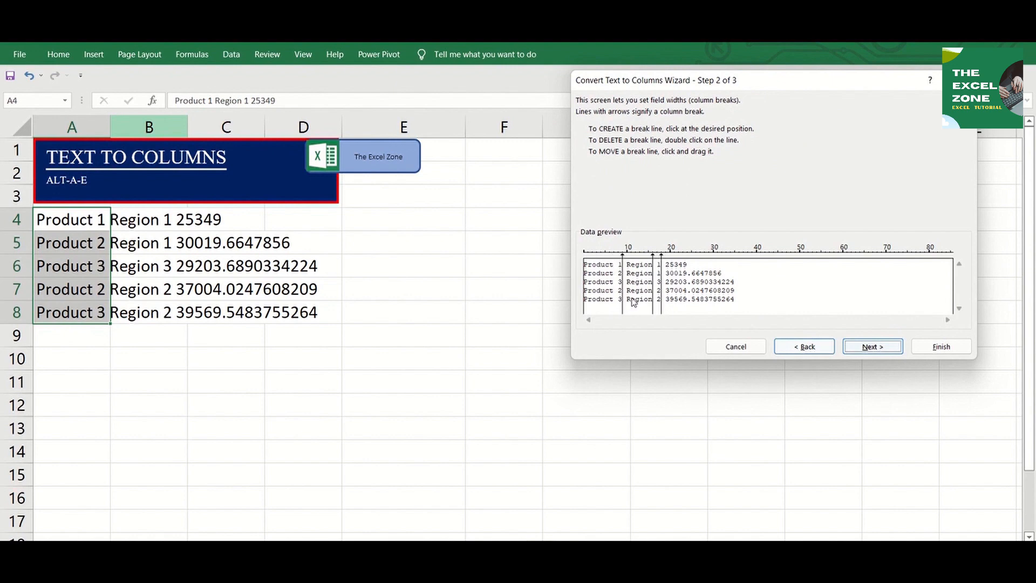
double_click(653, 303)
click(942, 347)
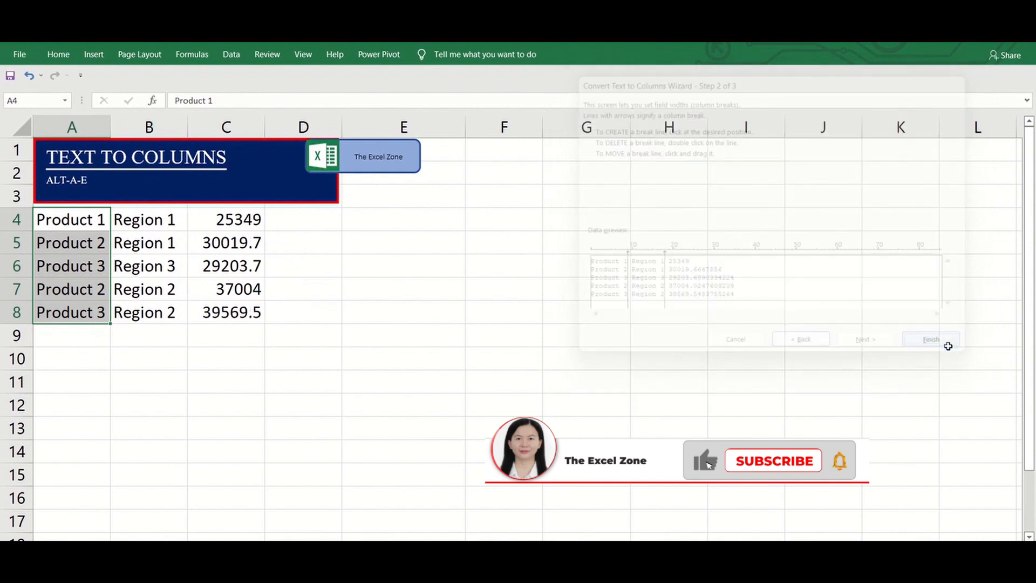
key(Down)
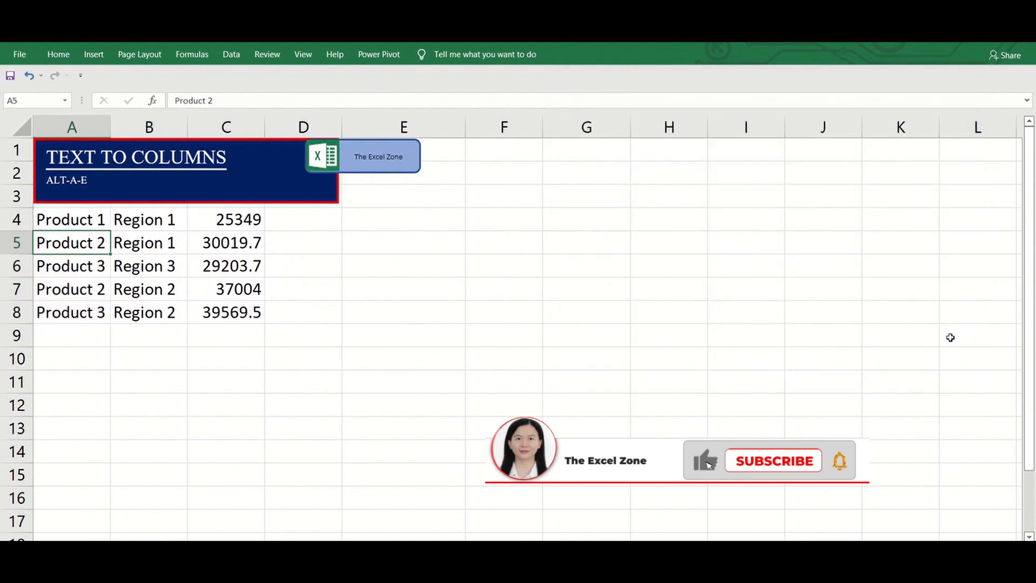
key(Down)
key(Down)
key(Down)
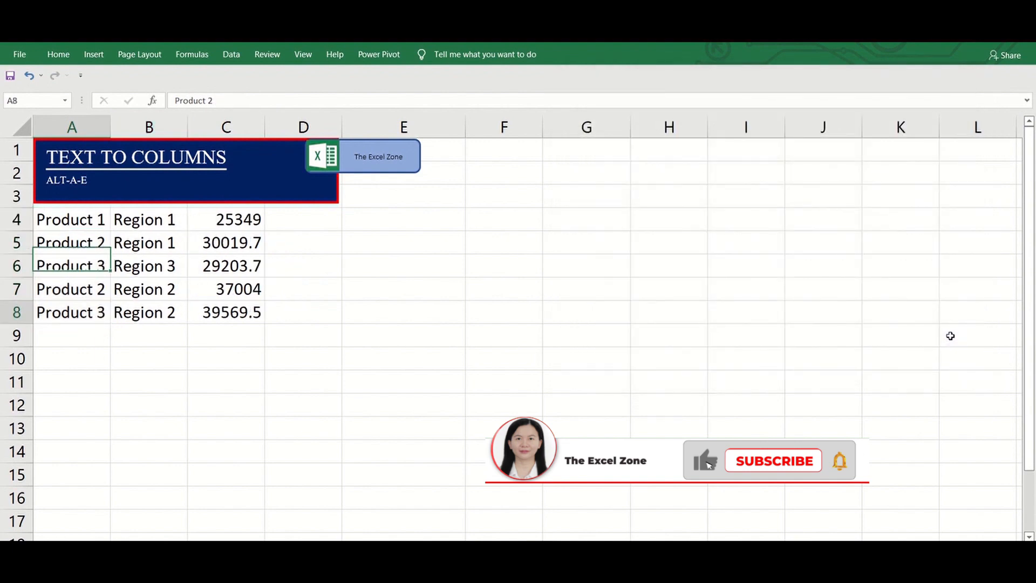